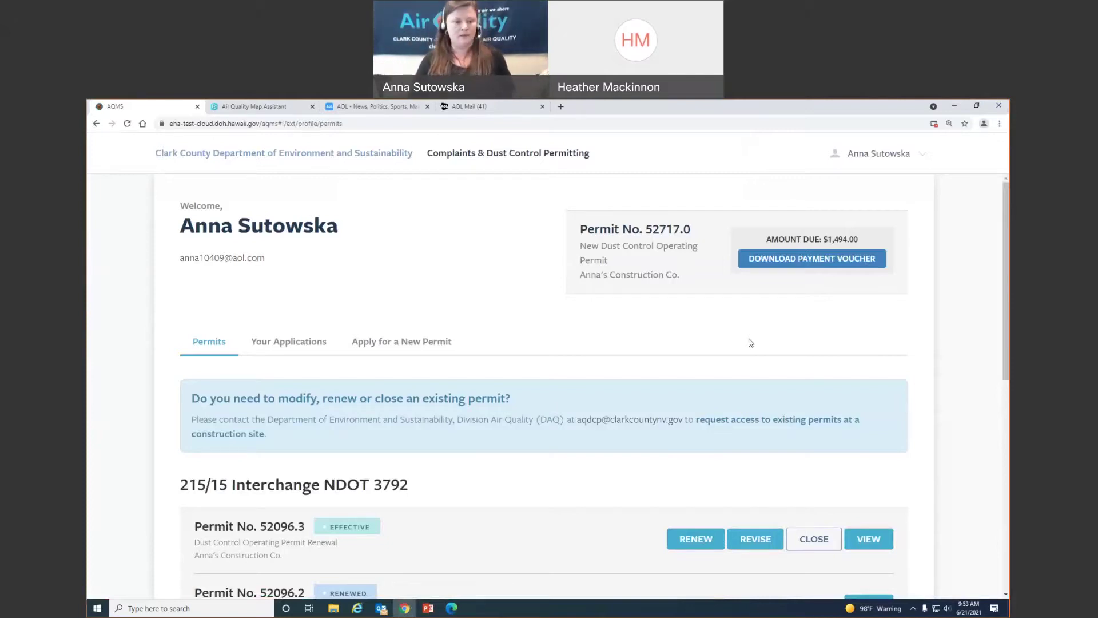
Review the Gingerbread Residence permit details, then return to the permits list
scroll(511, 488, down, 3)
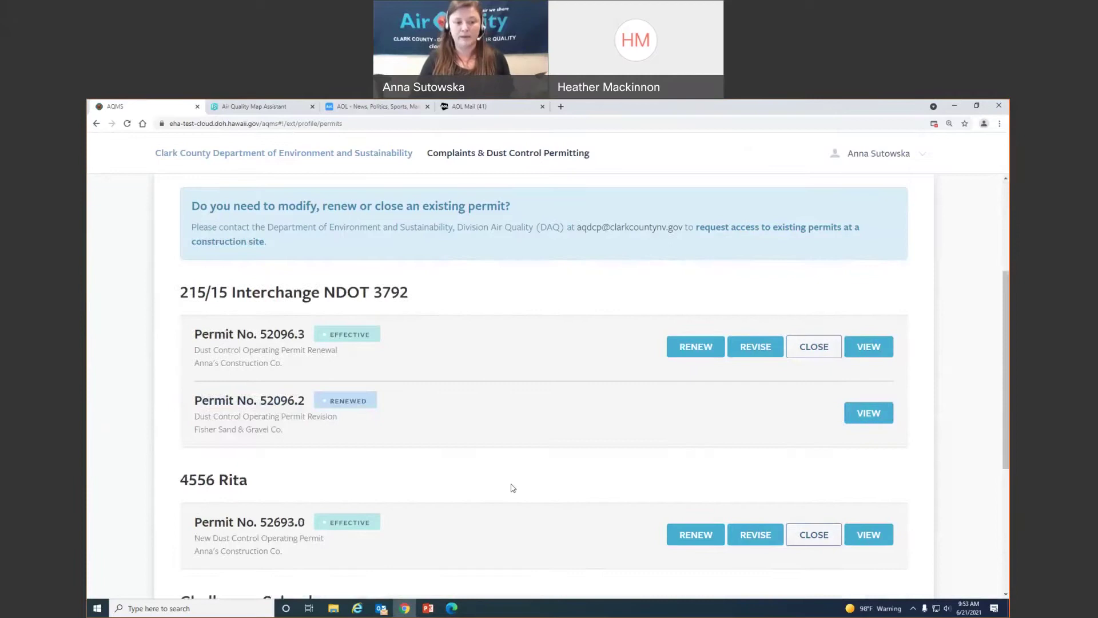
scroll(443, 480, down, 2)
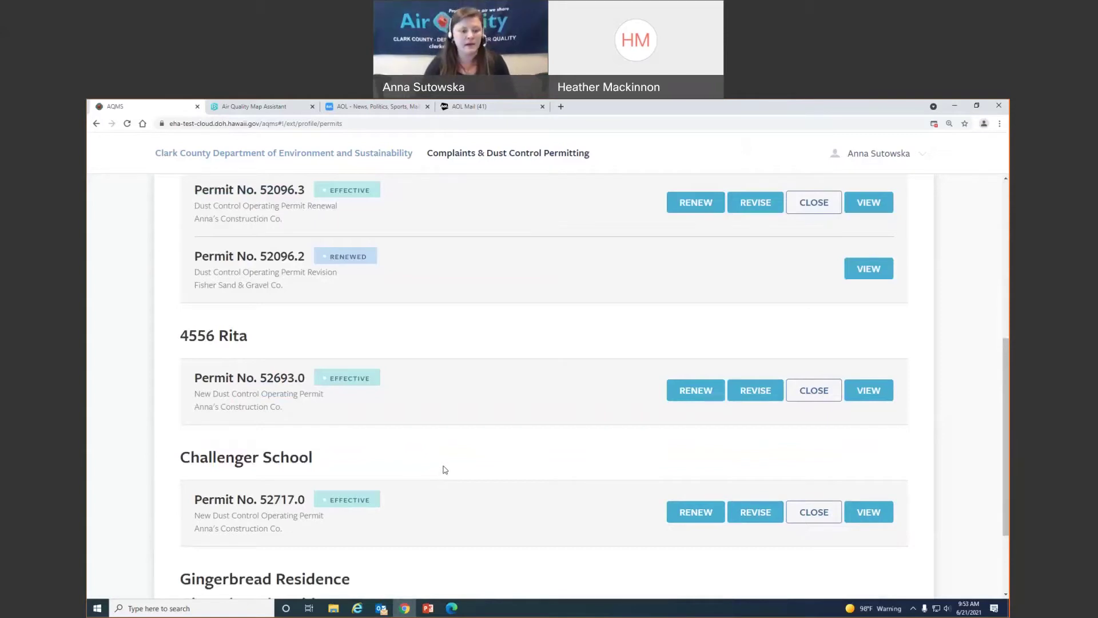
scroll(445, 477, down, 2)
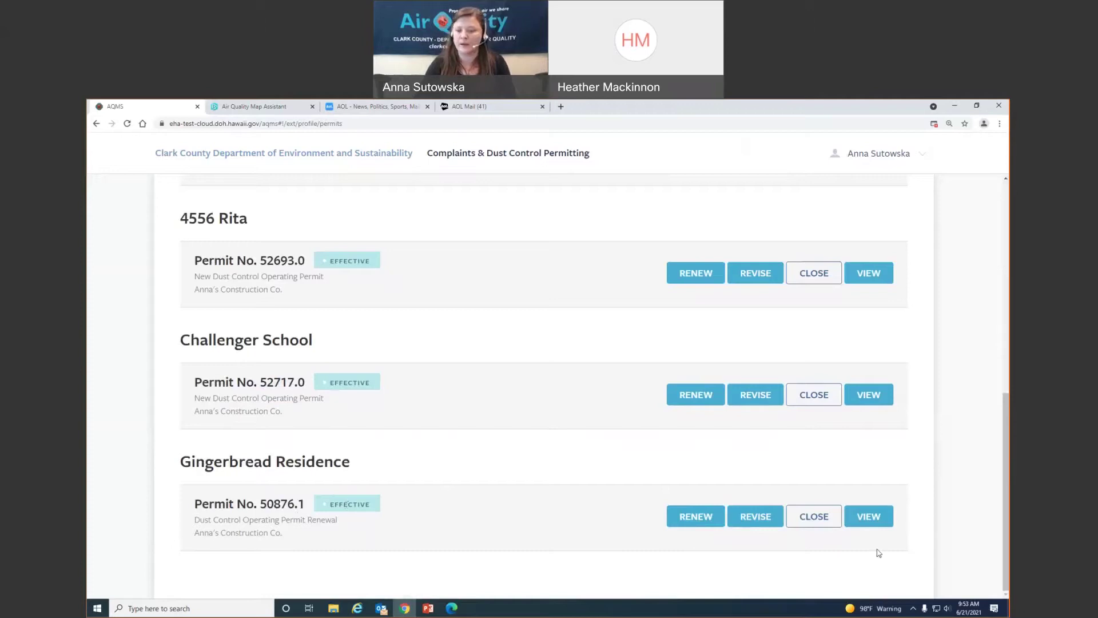
click(869, 517)
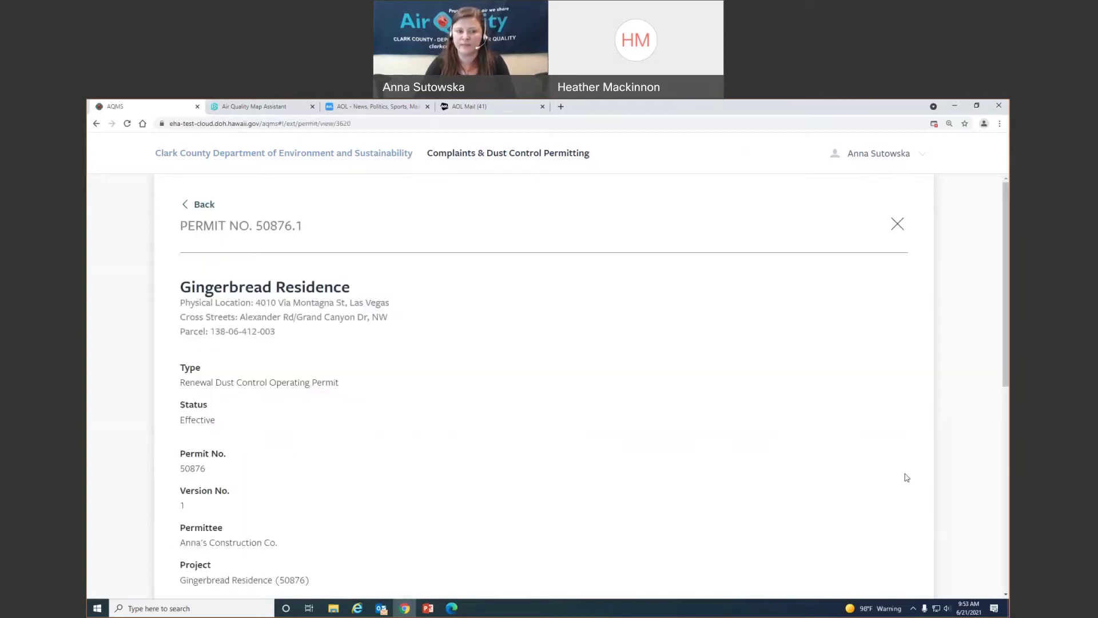
key(alt+Left)
scroll(815, 492, down, 5)
click(866, 517)
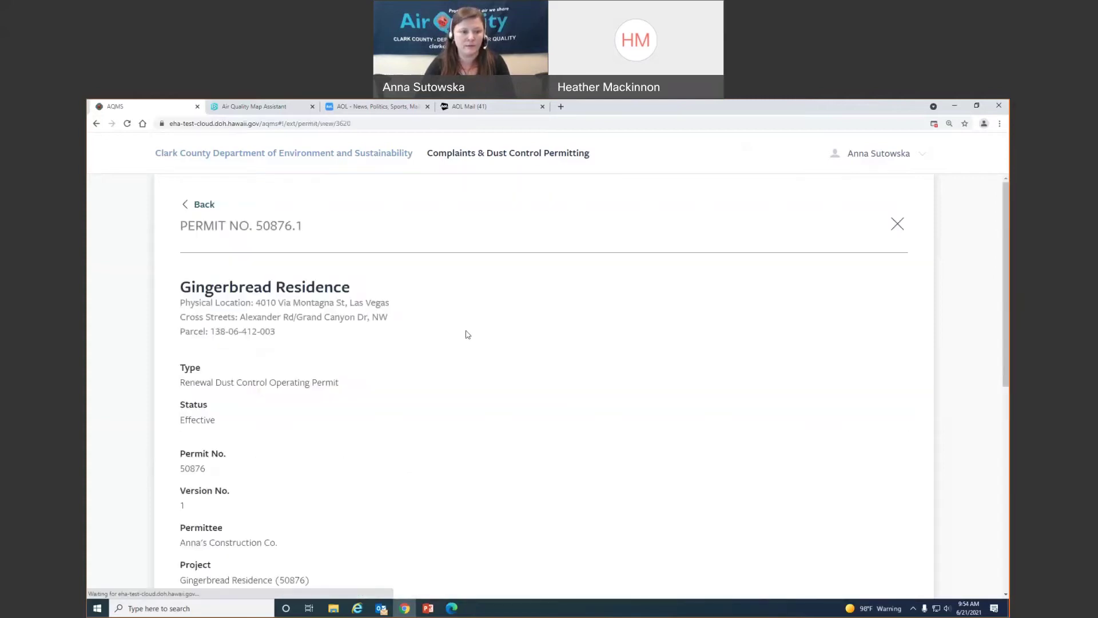
scroll(474, 368, down, 1)
scroll(473, 367, down, 5)
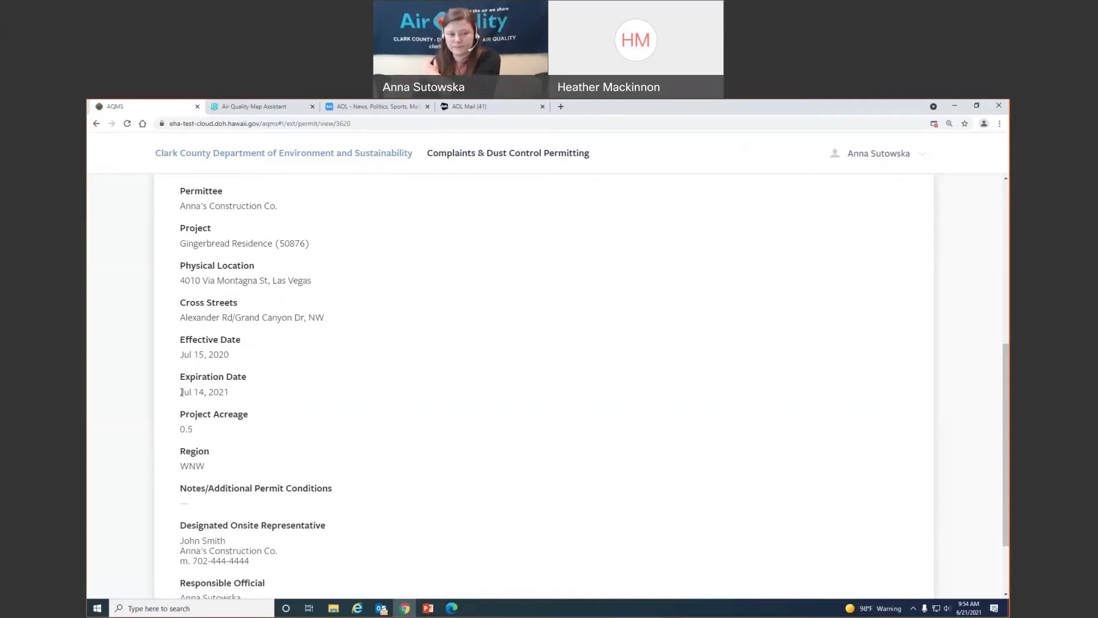
scroll(416, 394, up, 5)
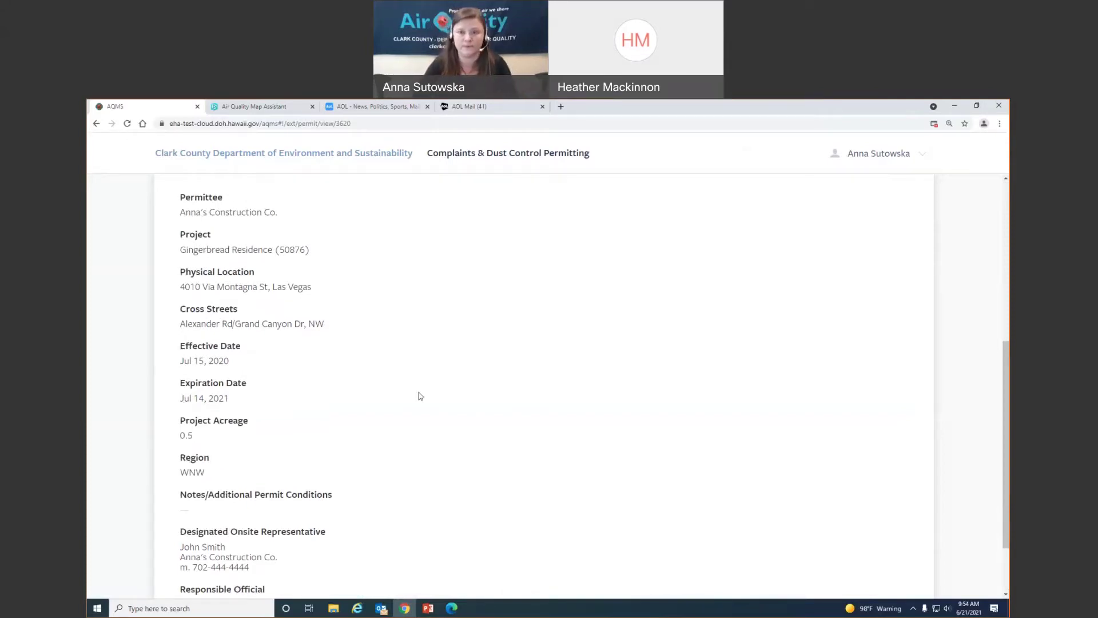
click(203, 206)
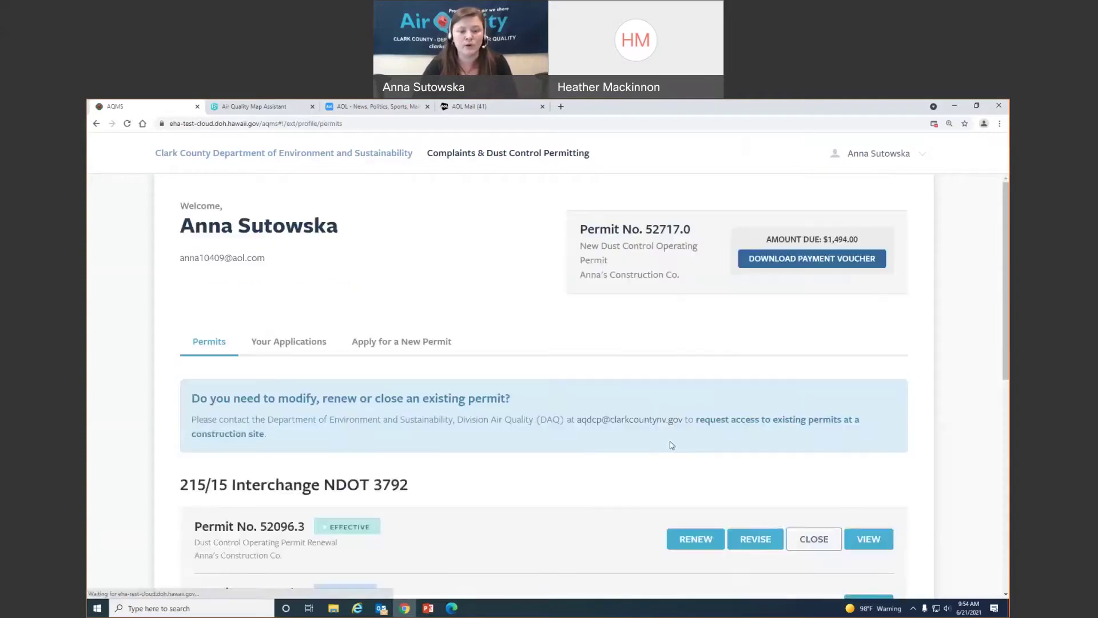
Start the renewal of Permit No. 50876.1 from the Gingerbread Residence card
scroll(674, 444, down, 8)
scroll(458, 486, down, 1)
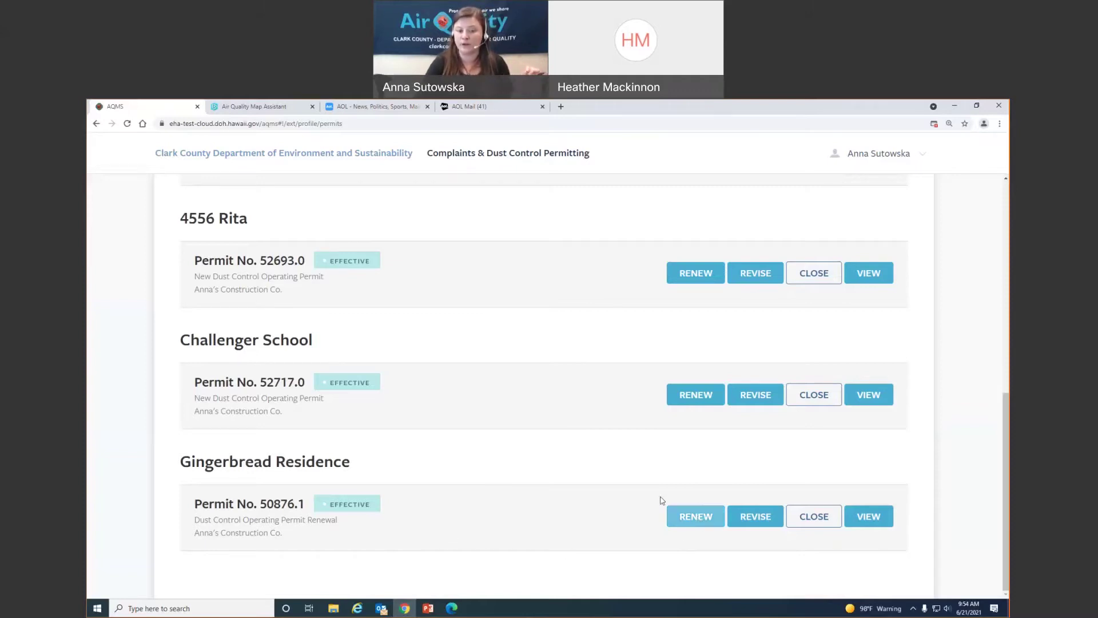
scroll(512, 446, up, 6)
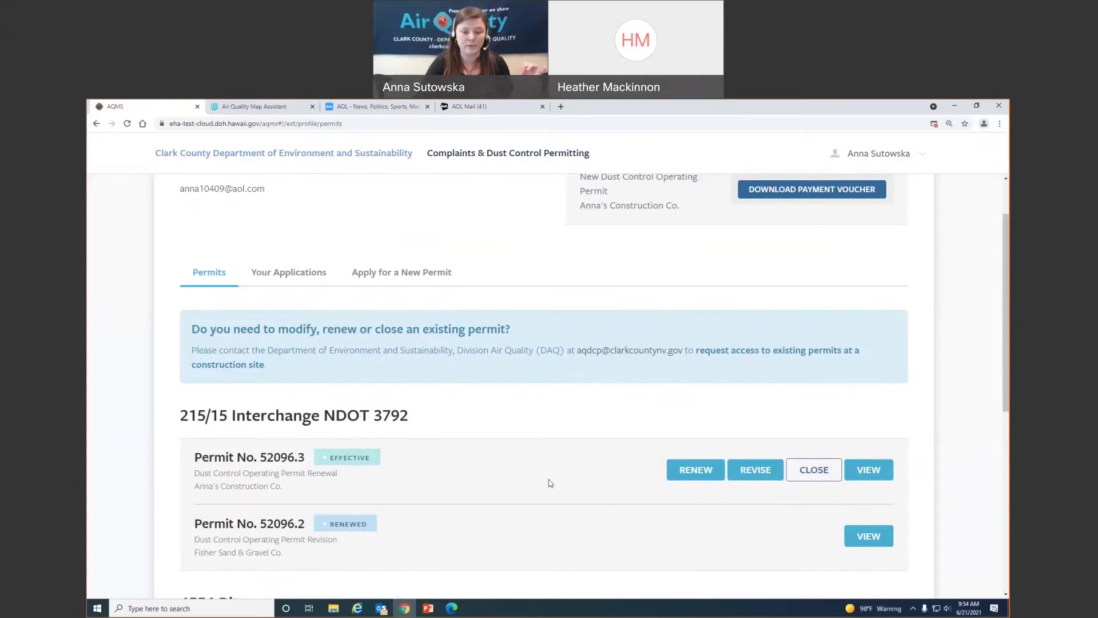
scroll(549, 482, down, 6)
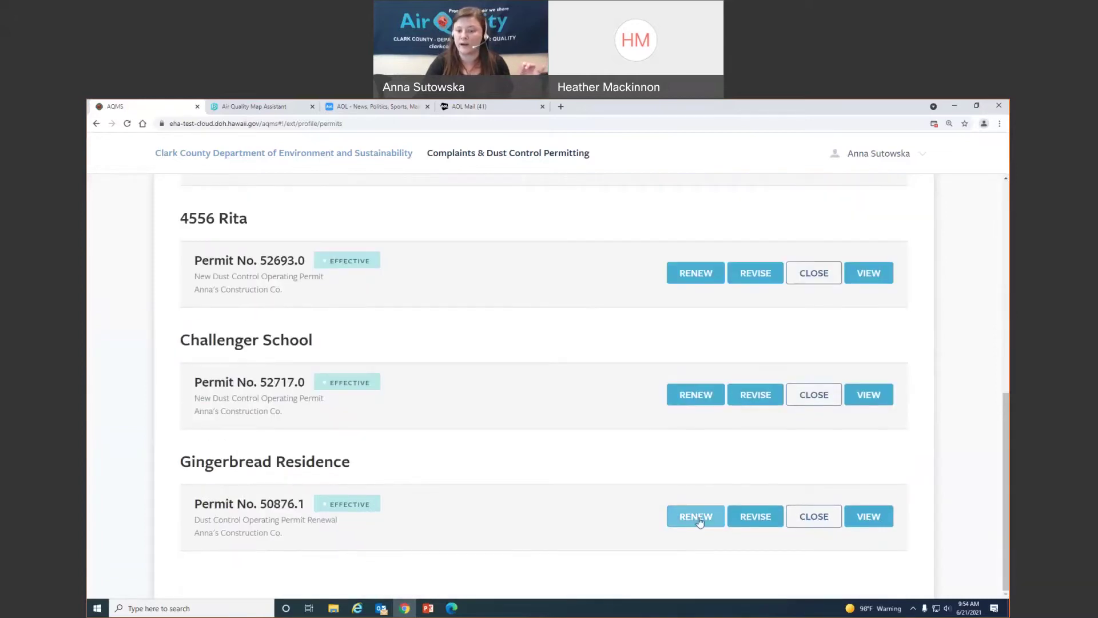
click(699, 521)
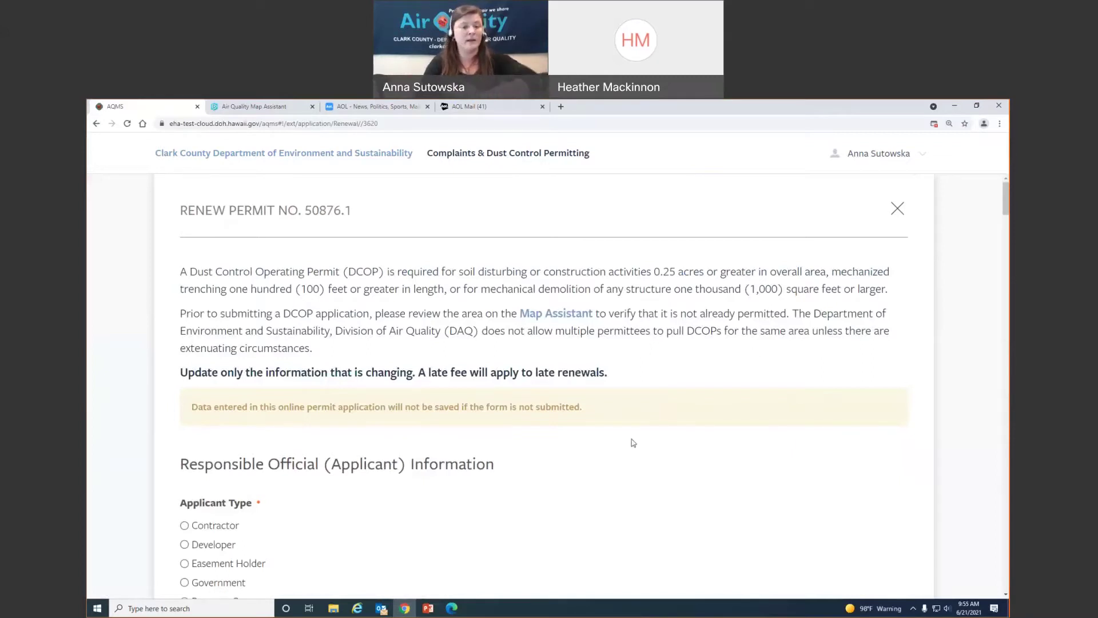
scroll(633, 442, down, 4)
scroll(633, 442, down, 10)
scroll(633, 439, down, 4)
scroll(633, 440, up, 18)
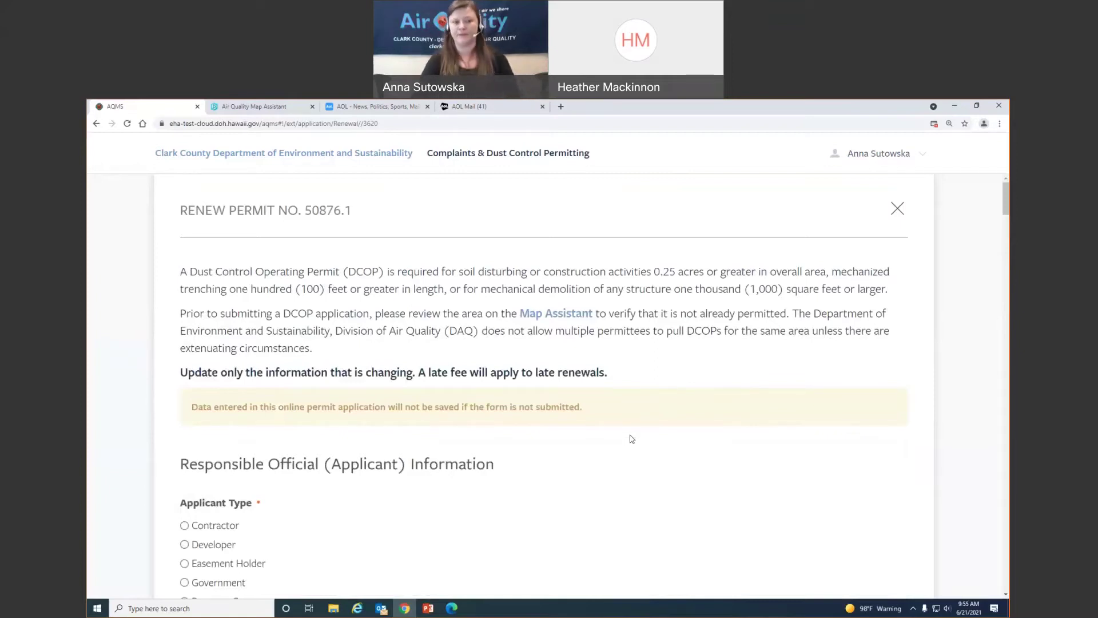
scroll(486, 444, down, 2)
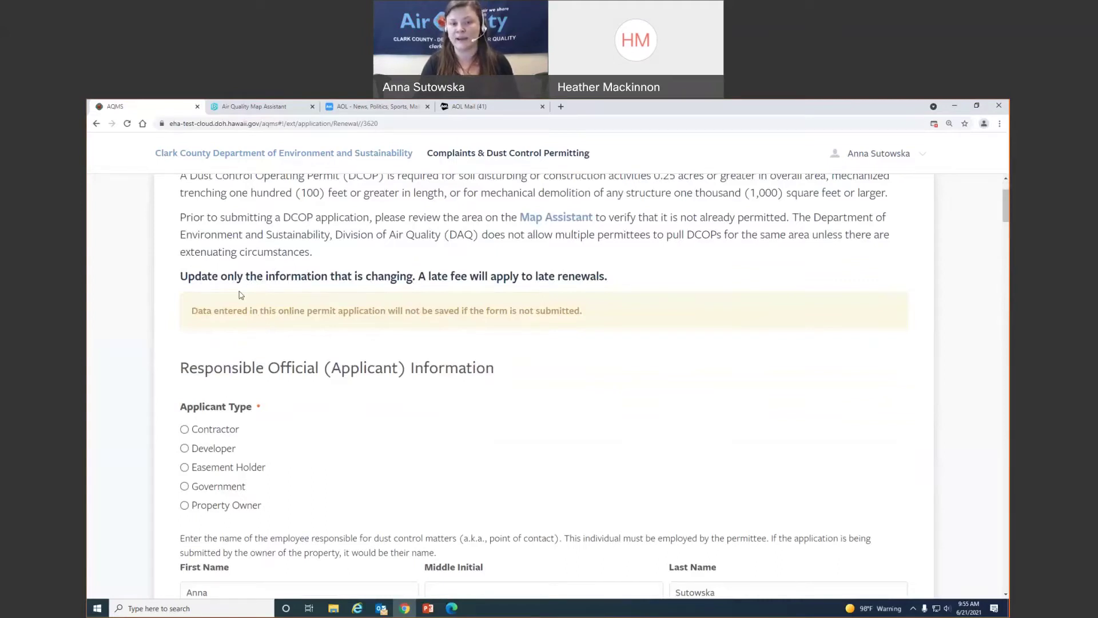
scroll(435, 394, down, 3)
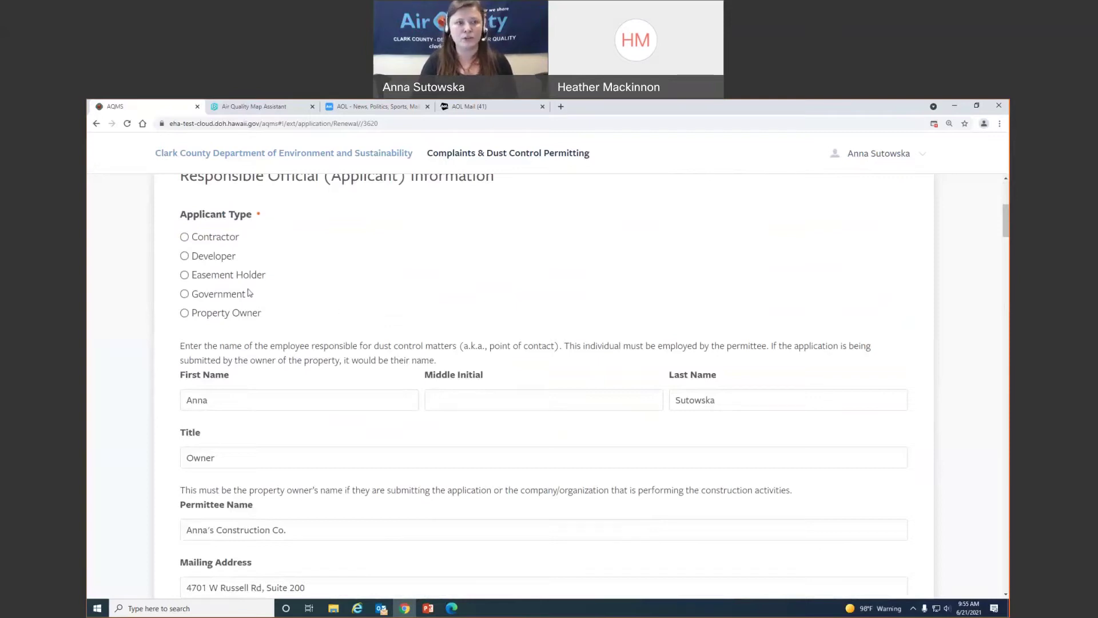
Mark the applicant type as Contractor and review the prefilled superintendent and project details
click(184, 236)
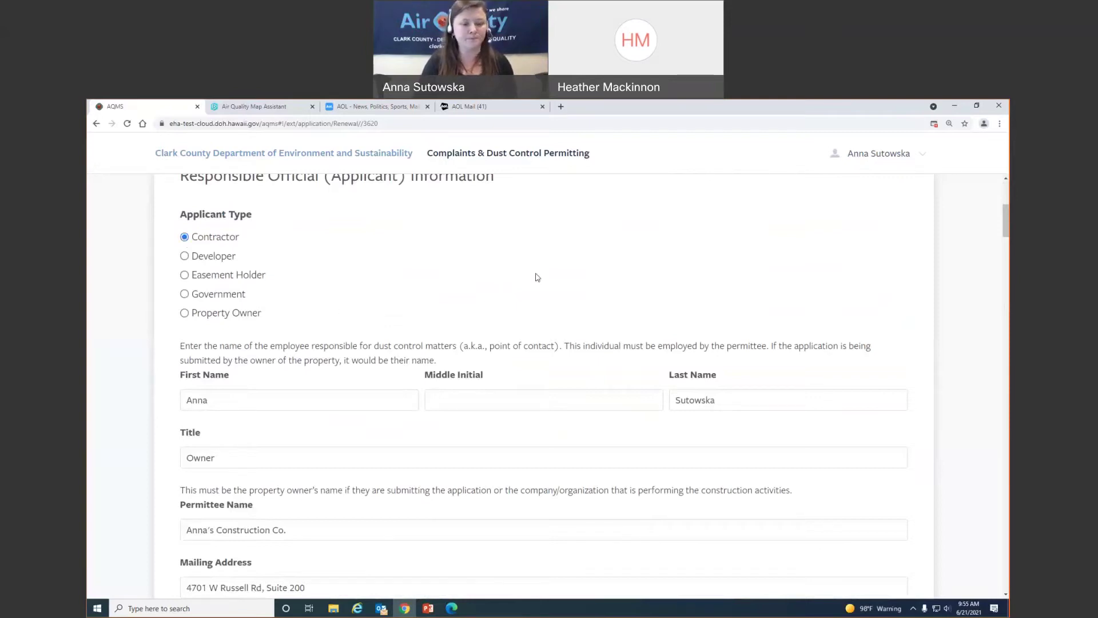
scroll(643, 307, down, 3)
scroll(644, 304, down, 5)
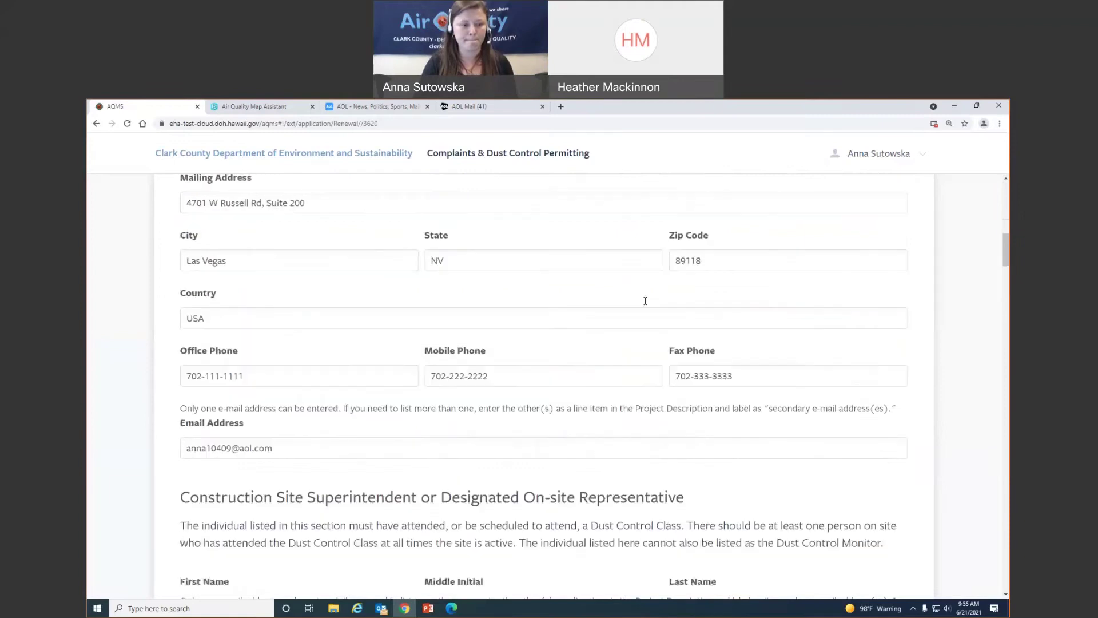
scroll(645, 301, up, 4)
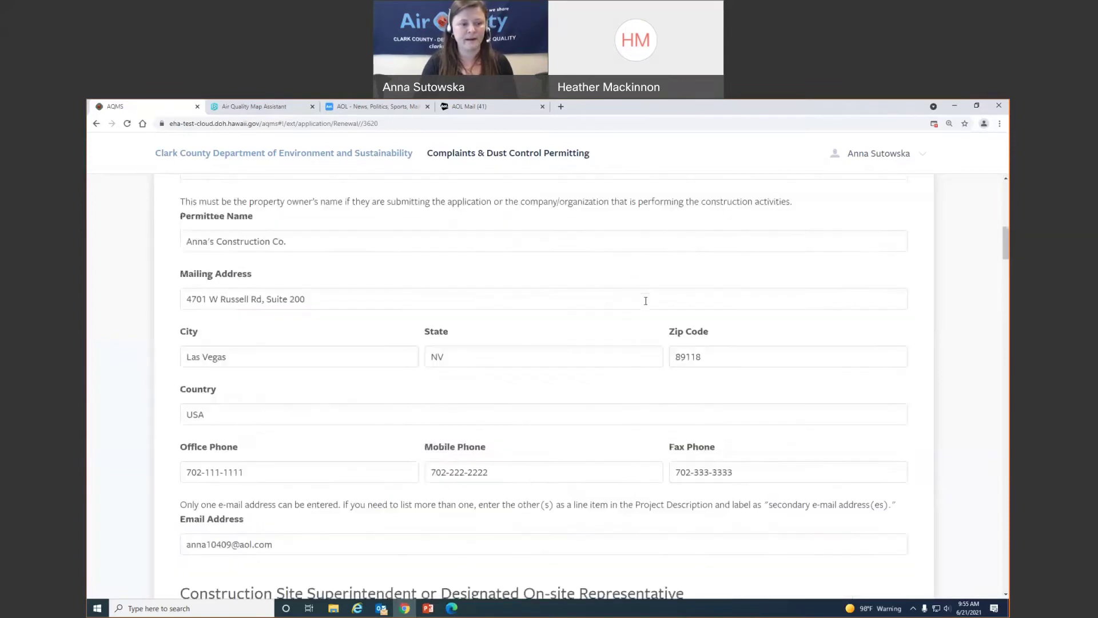
scroll(645, 301, up, 2)
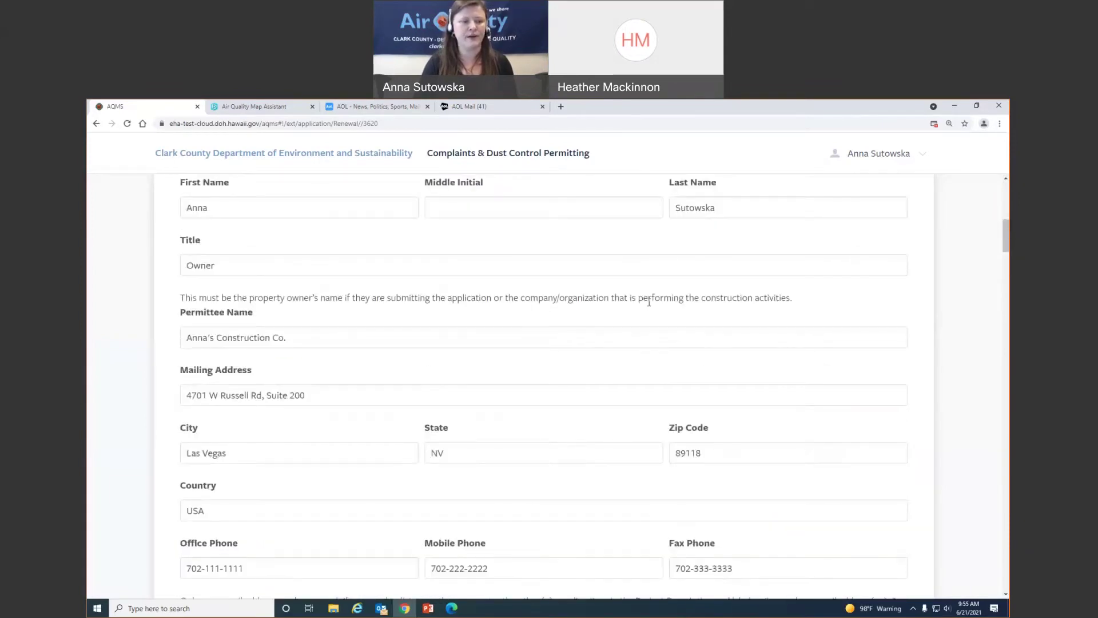
scroll(648, 302, down, 2)
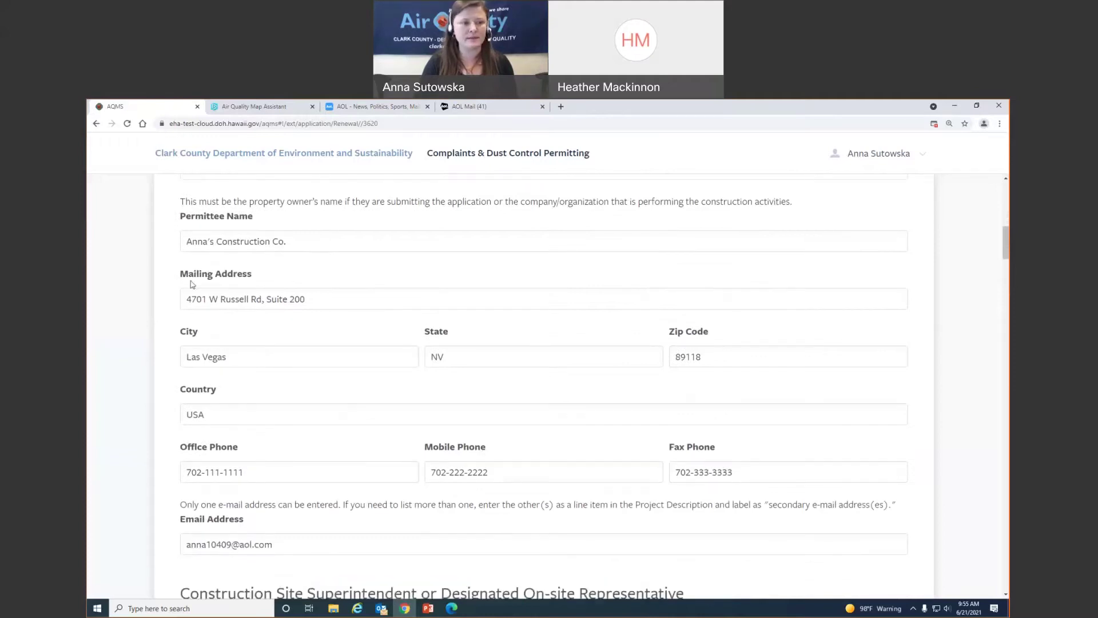
scroll(372, 347, down, 2)
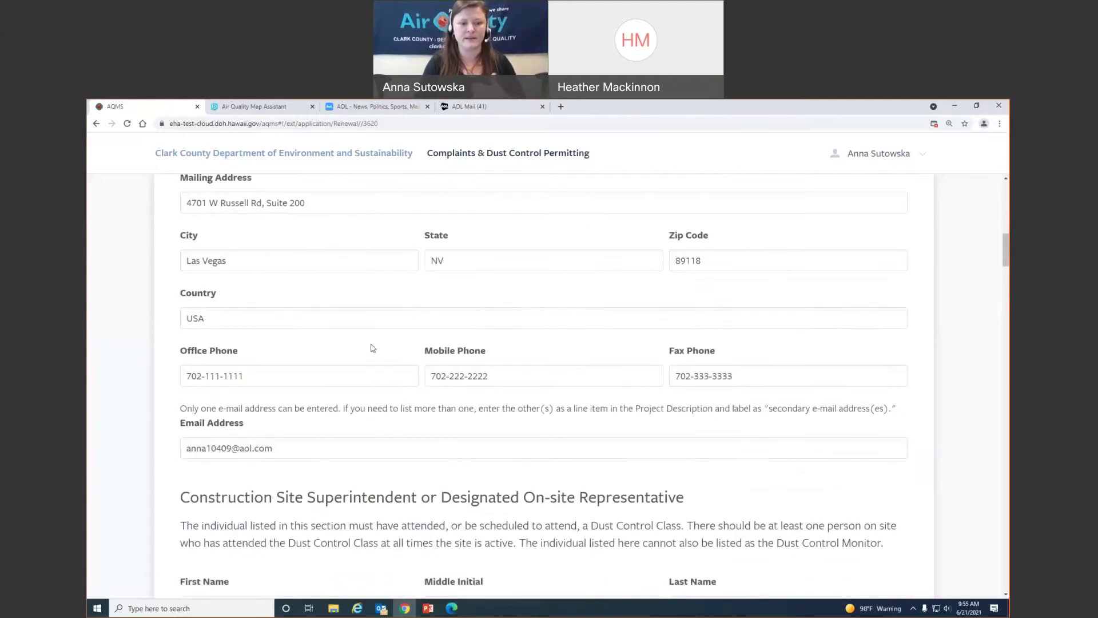
scroll(372, 347, down, 6)
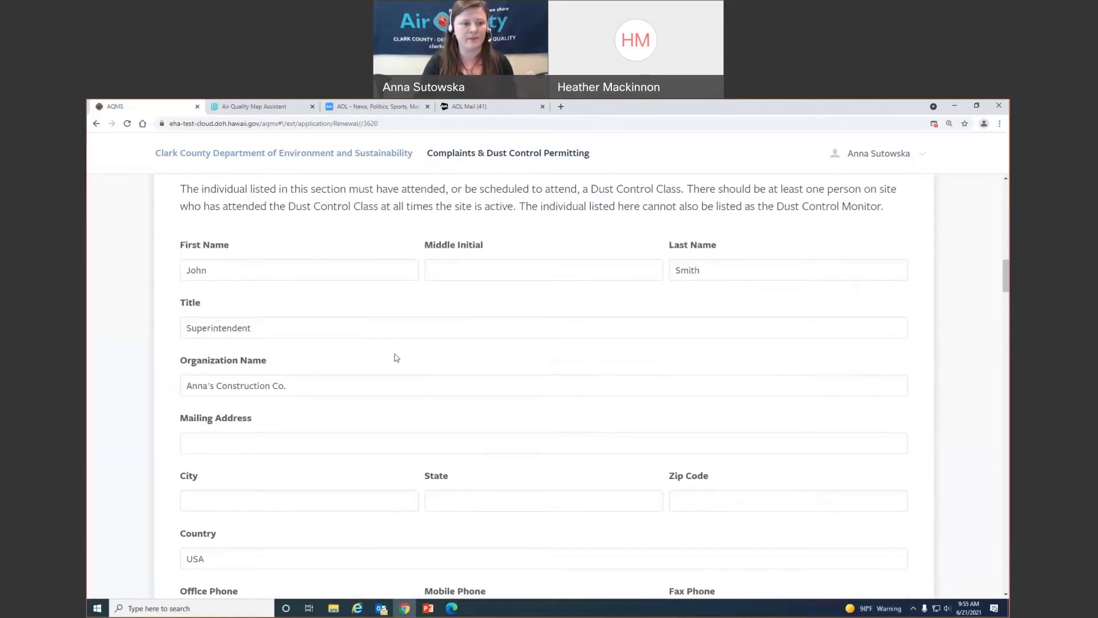
scroll(394, 357, down, 2)
scroll(540, 403, down, 4)
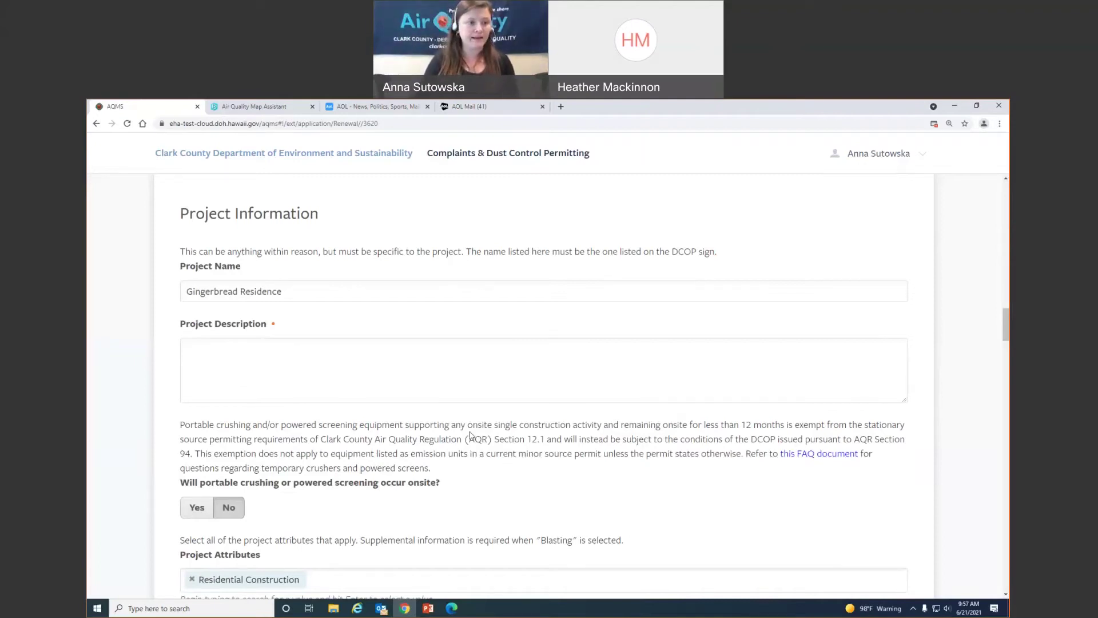
Enter 'Single family residence' as the project description
click(283, 345)
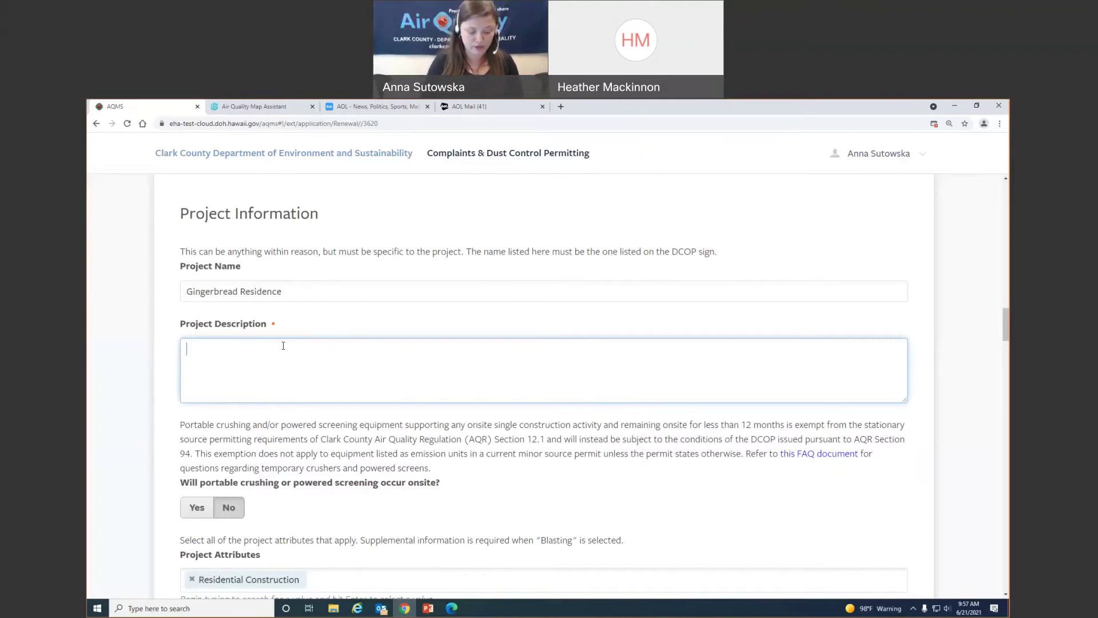
text(Sin)
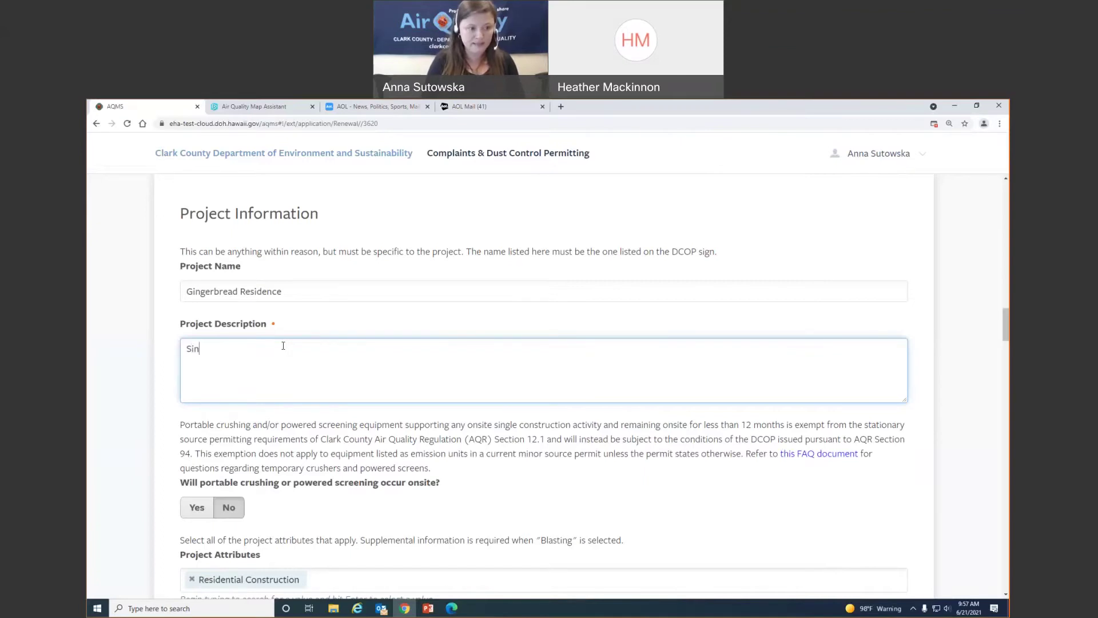
text(gle family )
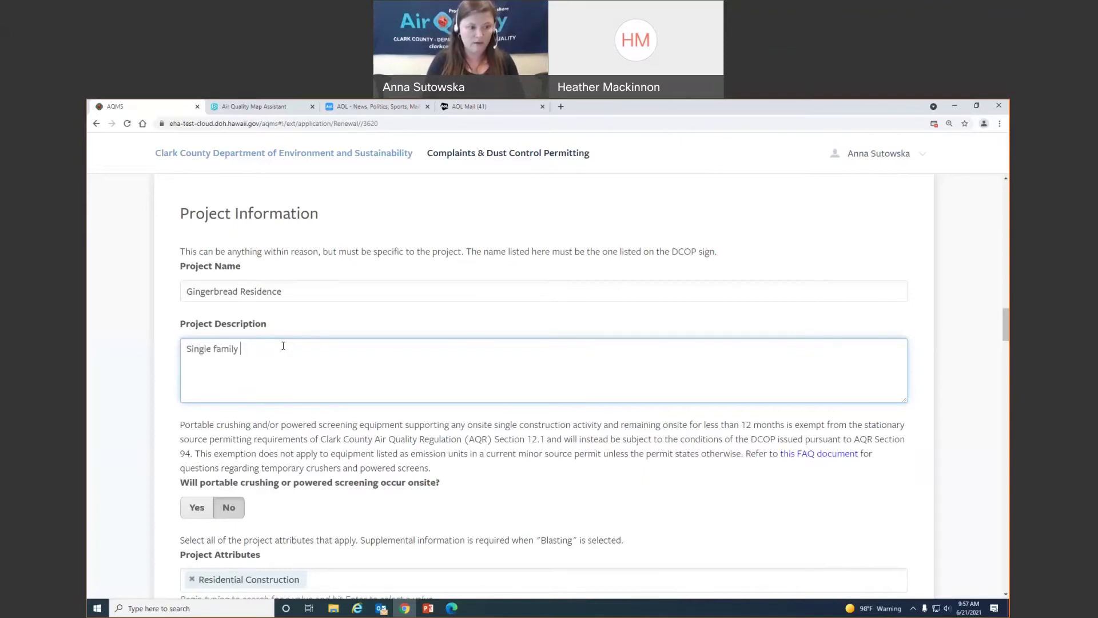
text(residence)
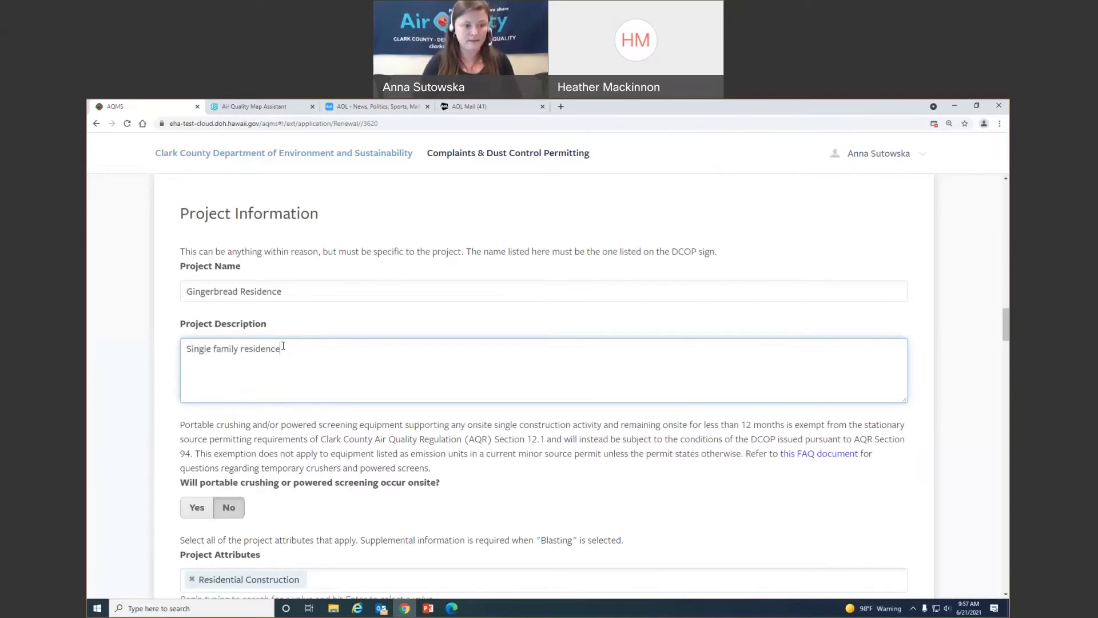
click(532, 499)
scroll(532, 500, down, 3)
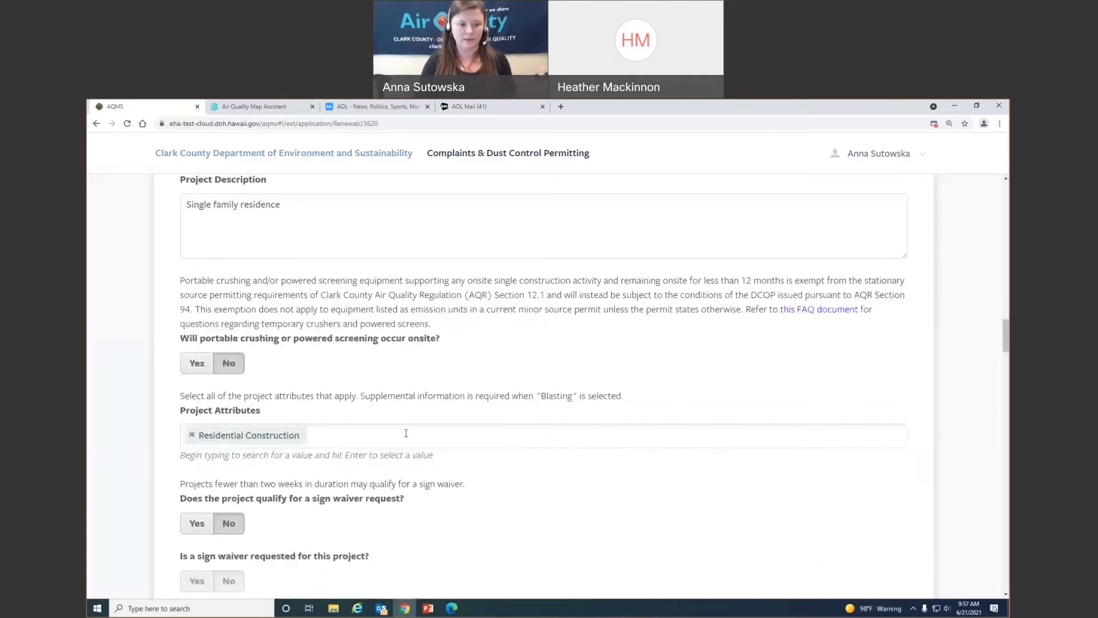
scroll(406, 433, down, 4)
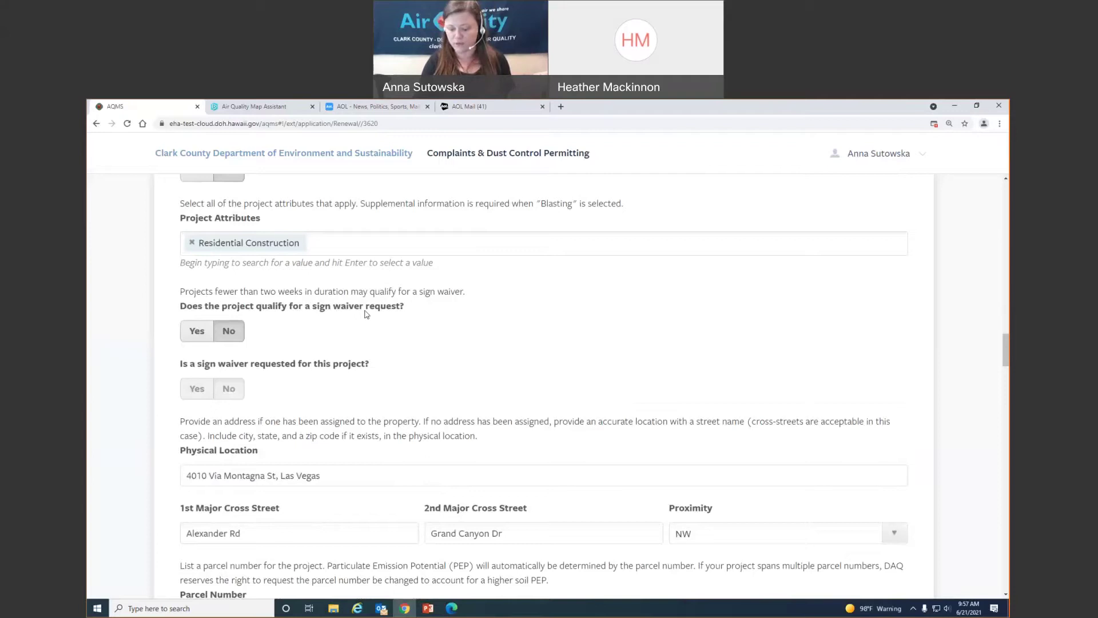
Add Infrastructure Utilities as a project attribute alongside Residential Construction
click(411, 252)
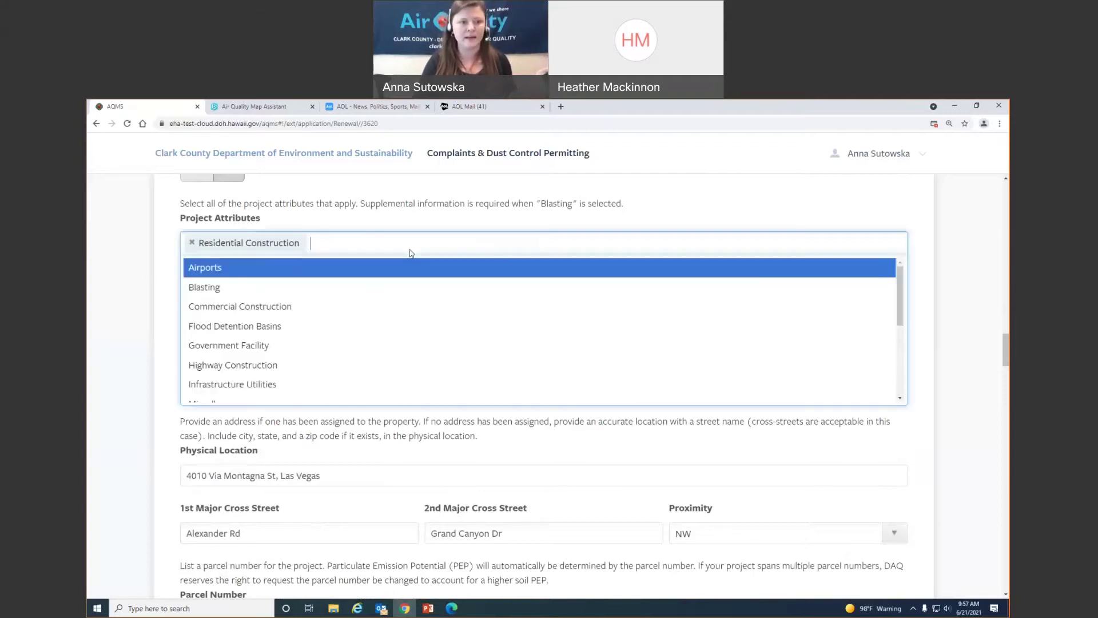
click(306, 384)
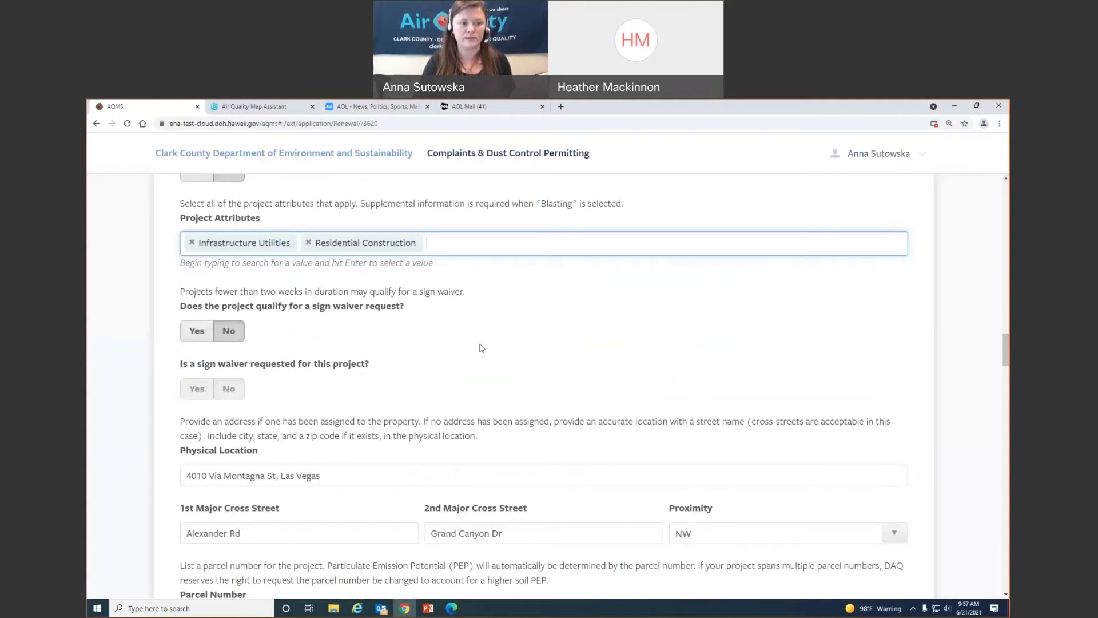
scroll(482, 347, down, 3)
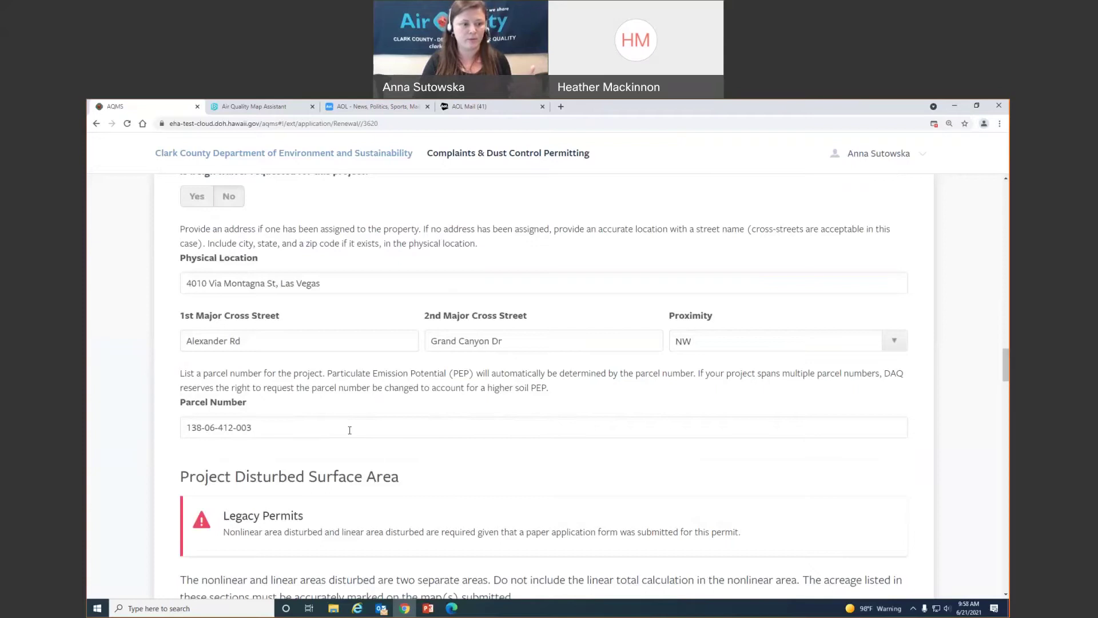
Review the Project Disturbed Surface Area section and open the 50876 Renewal Map PDF from Samples
scroll(350, 430, down, 4)
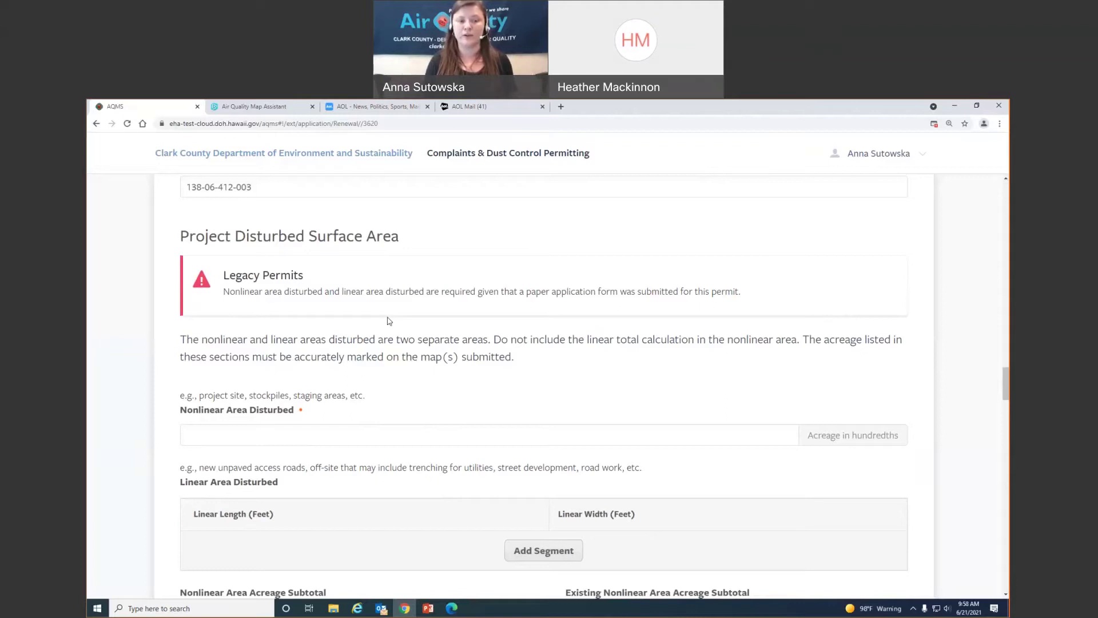
scroll(387, 320, down, 3)
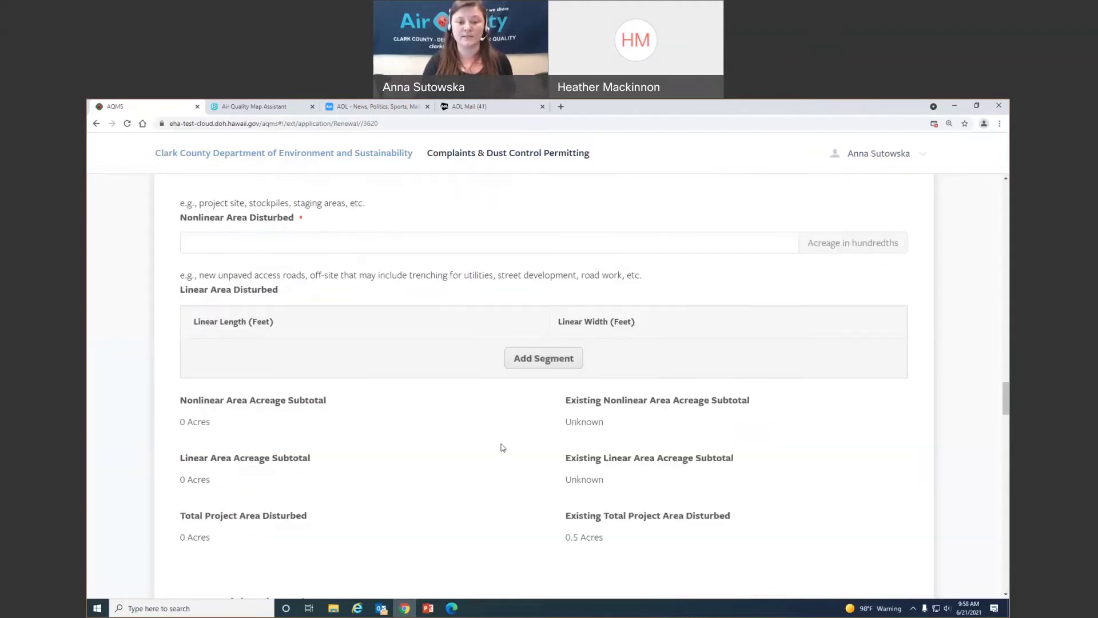
scroll(406, 439, down, 2)
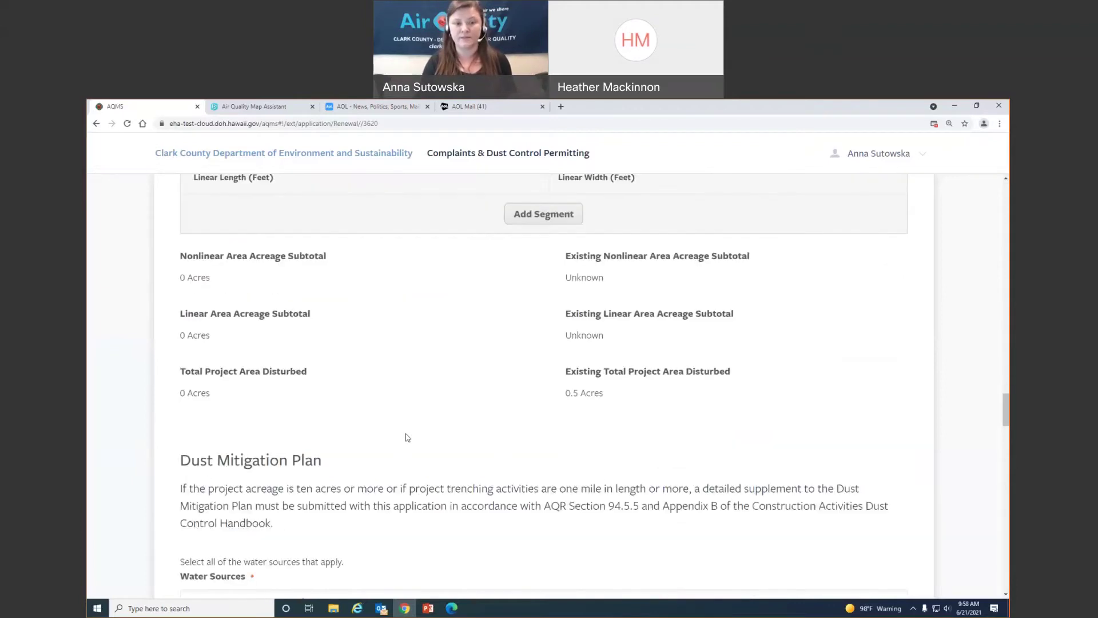
scroll(407, 438, up, 4)
scroll(681, 527, down, 2)
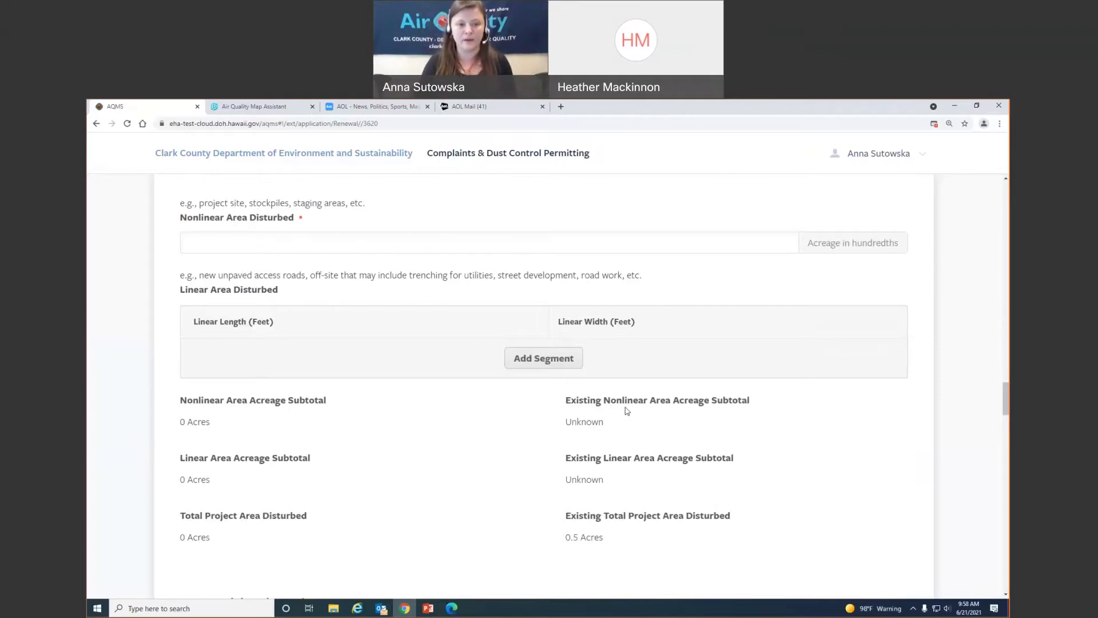
scroll(529, 455, down, 1)
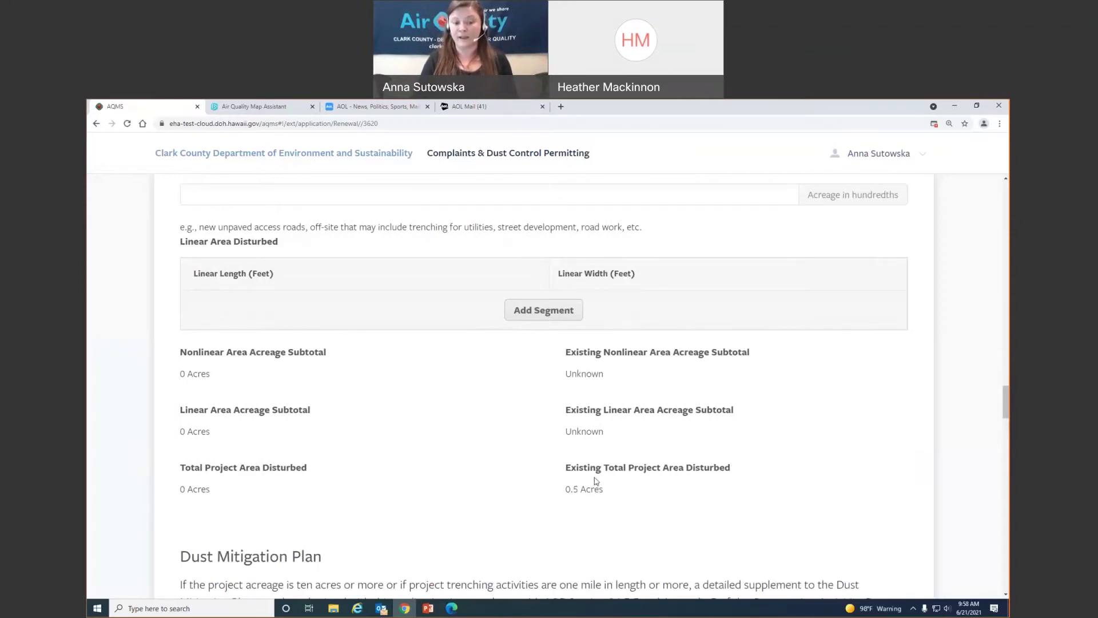
click(332, 608)
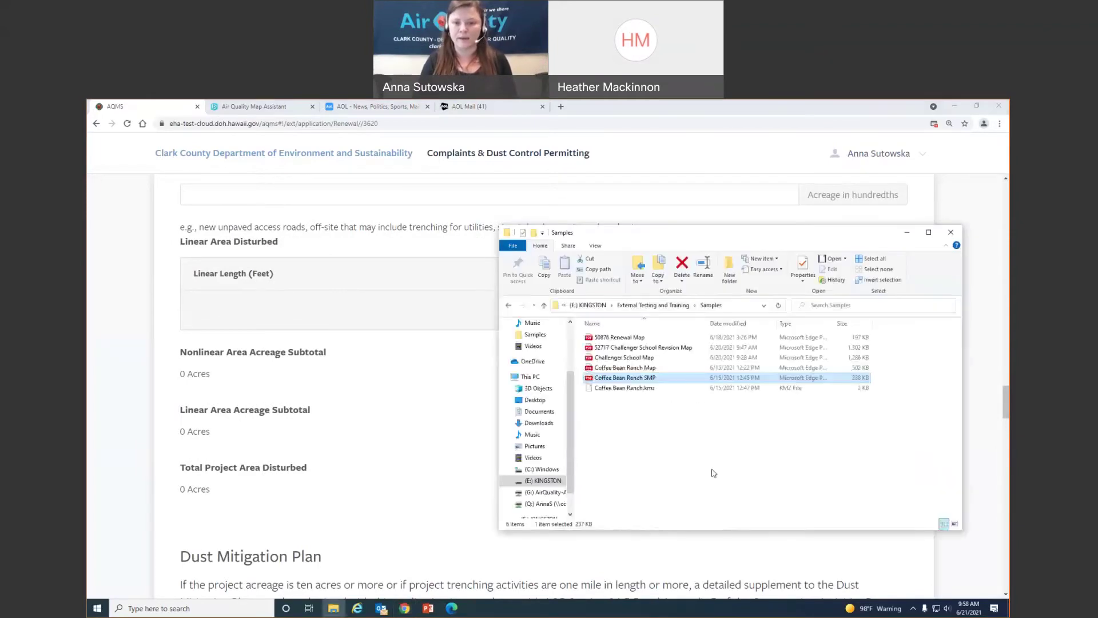
click(667, 338)
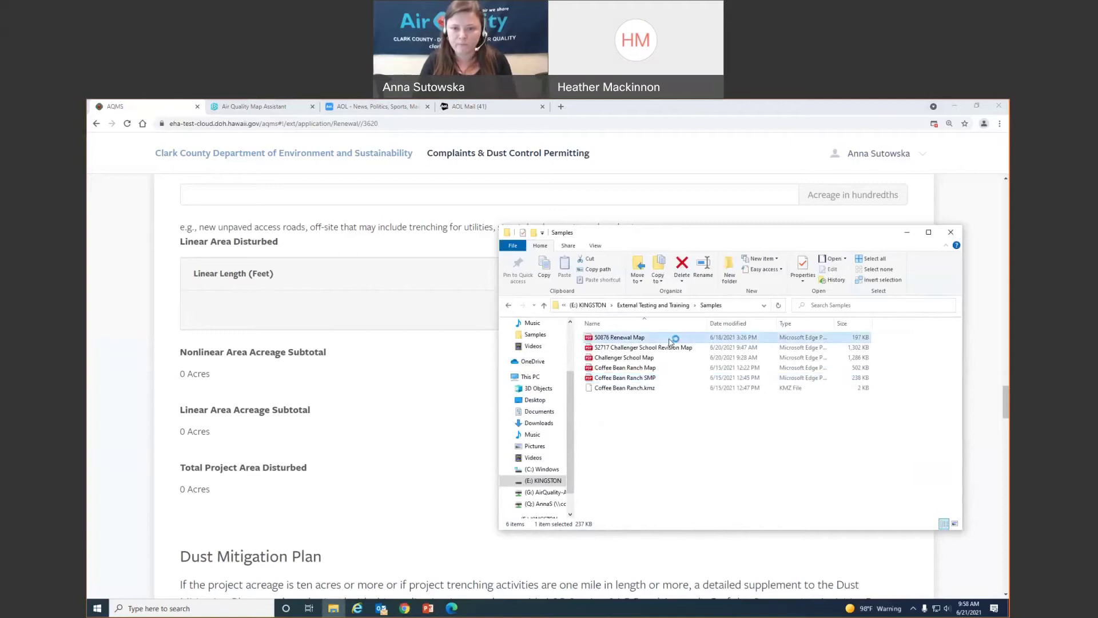
double_click(666, 338)
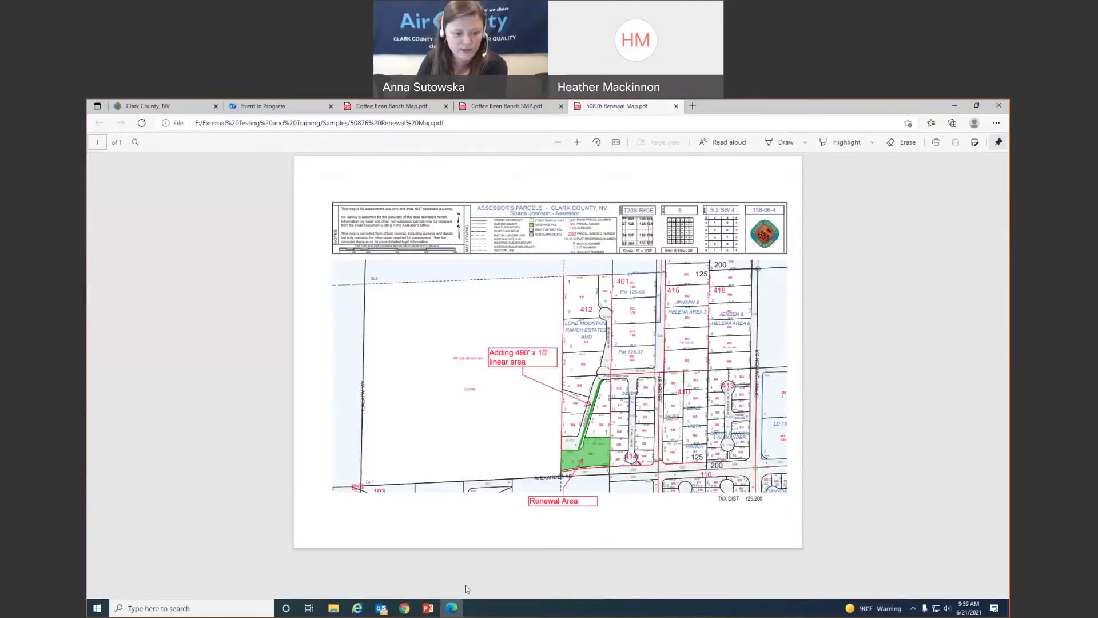
Bring the AQMS renewal form in Chrome back in front of the map PDF
click(405, 609)
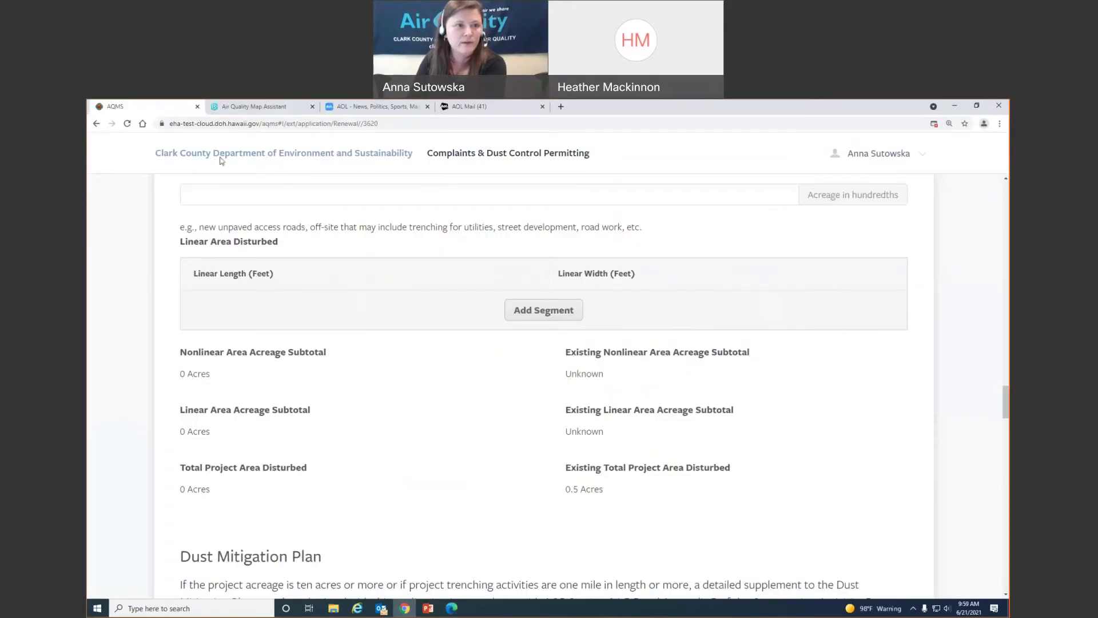
click(245, 107)
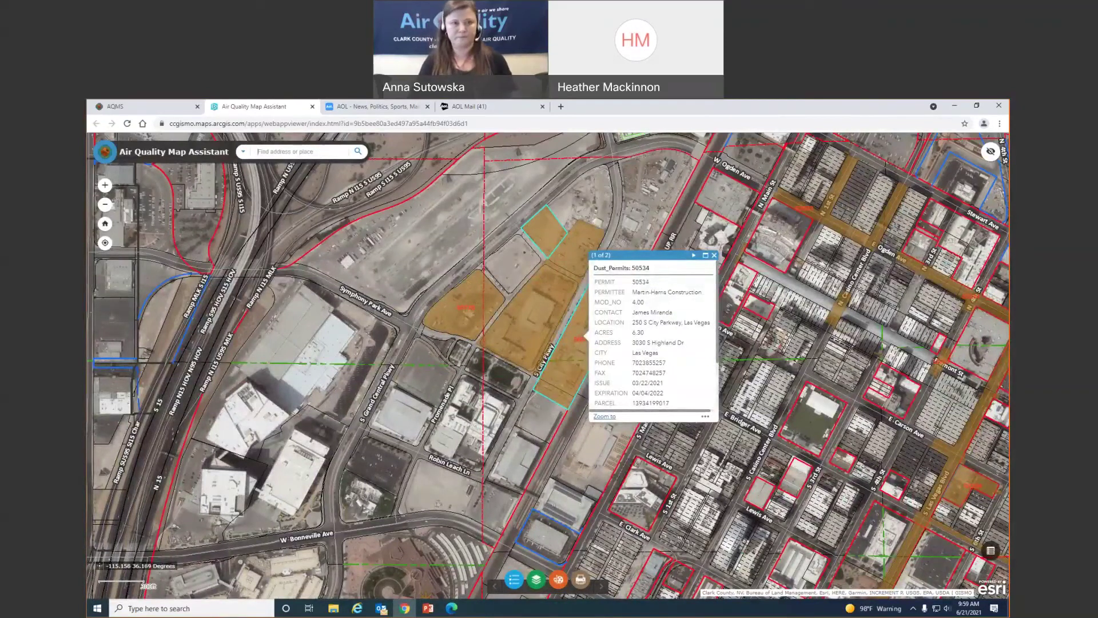
click(151, 109)
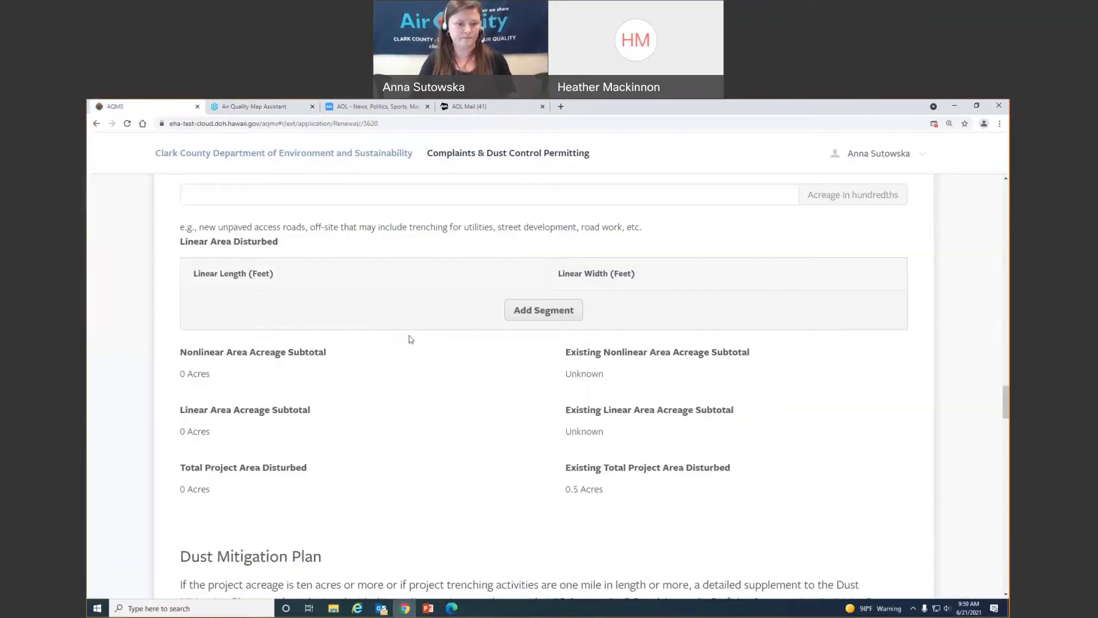
scroll(410, 339, down, 15)
scroll(452, 364, up, 15)
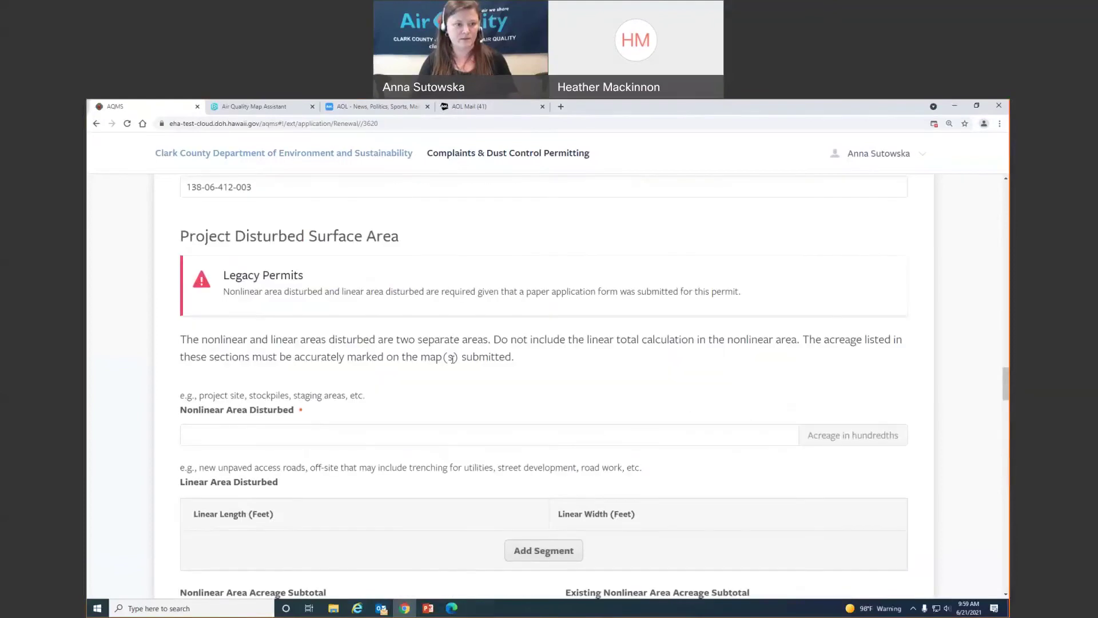
scroll(452, 358, up, 4)
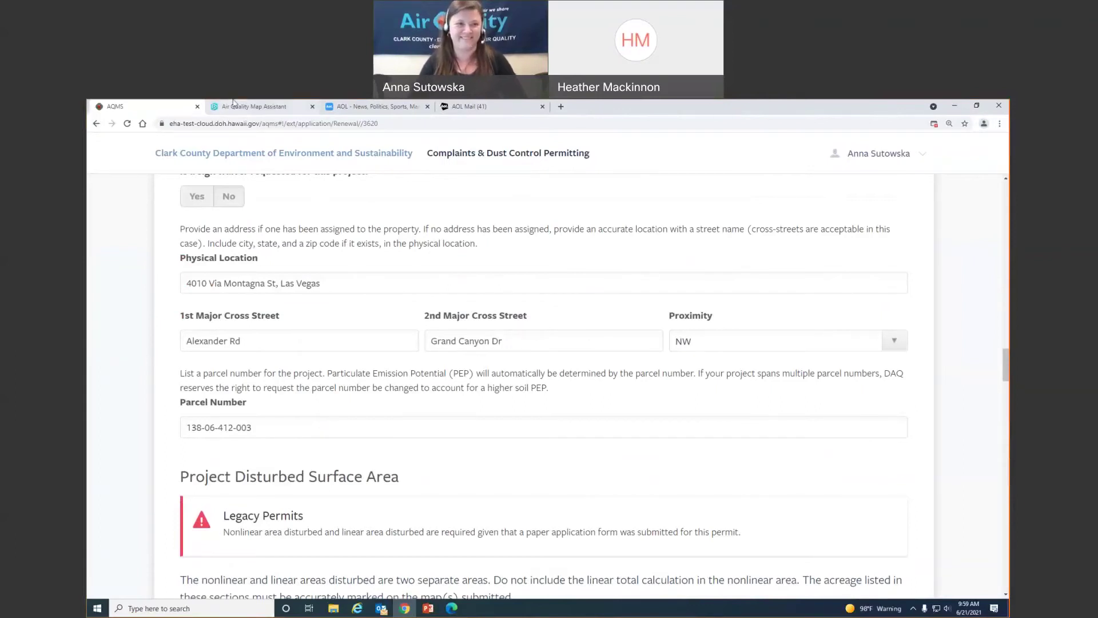
click(254, 106)
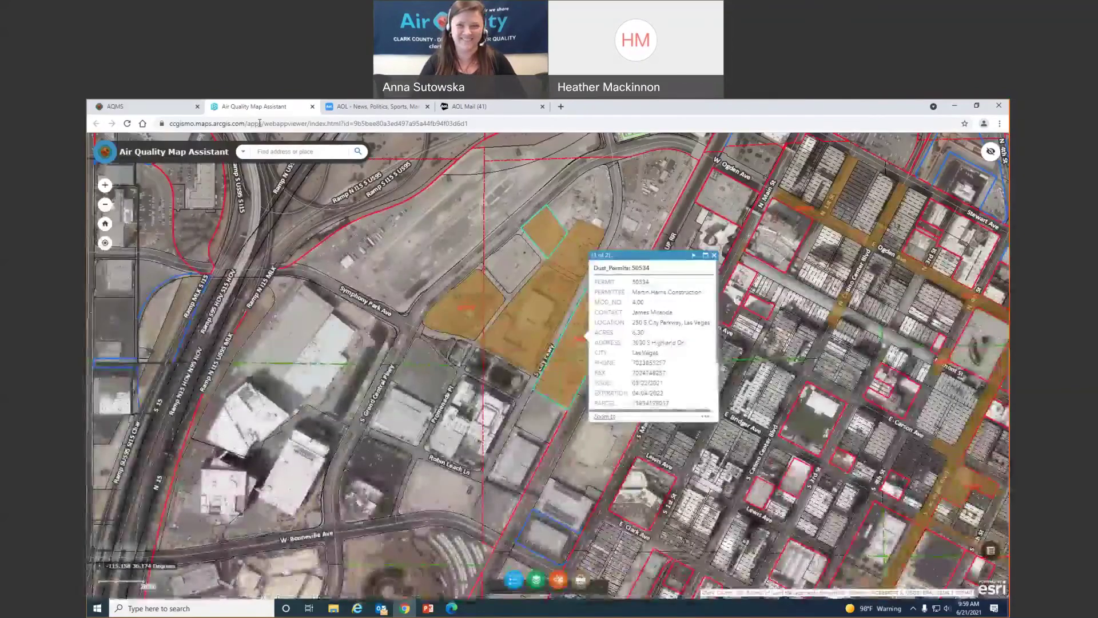
click(278, 152)
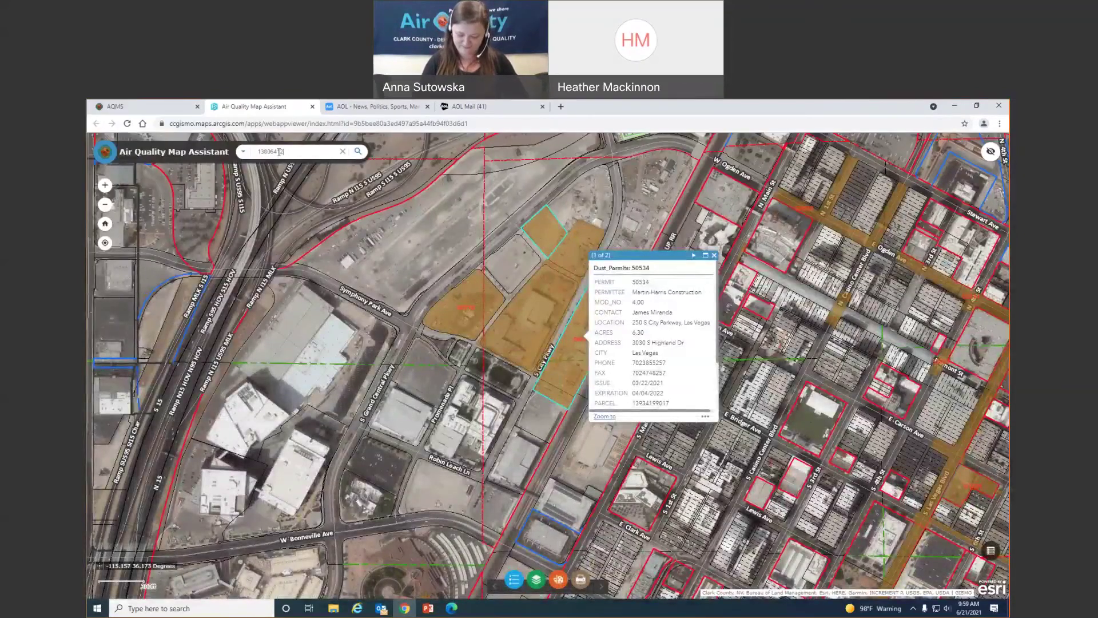
key(Return)
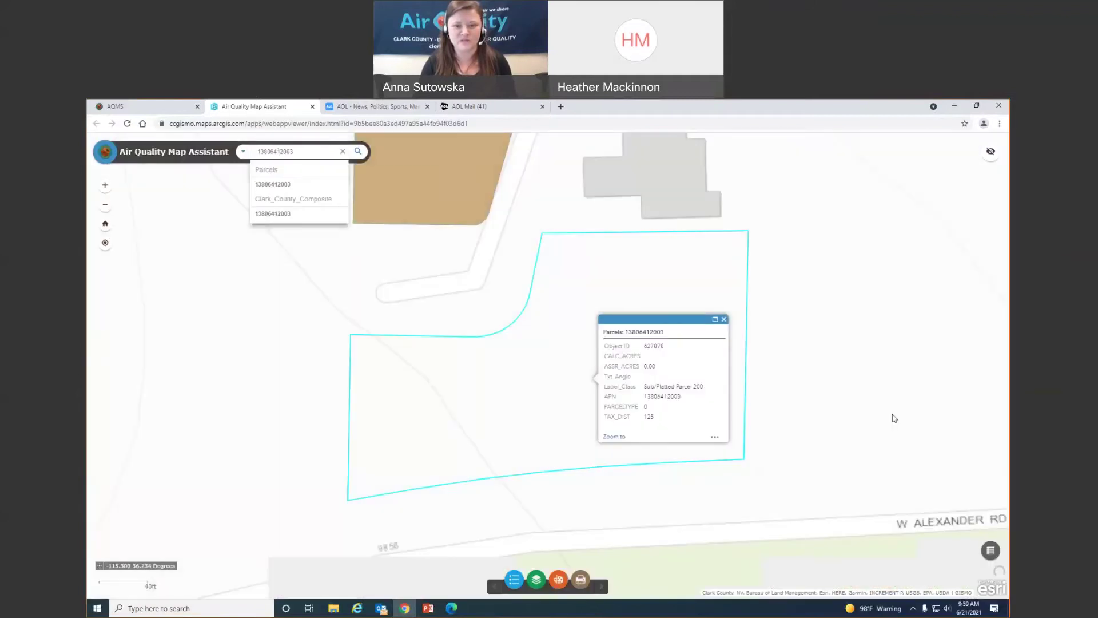
click(541, 365)
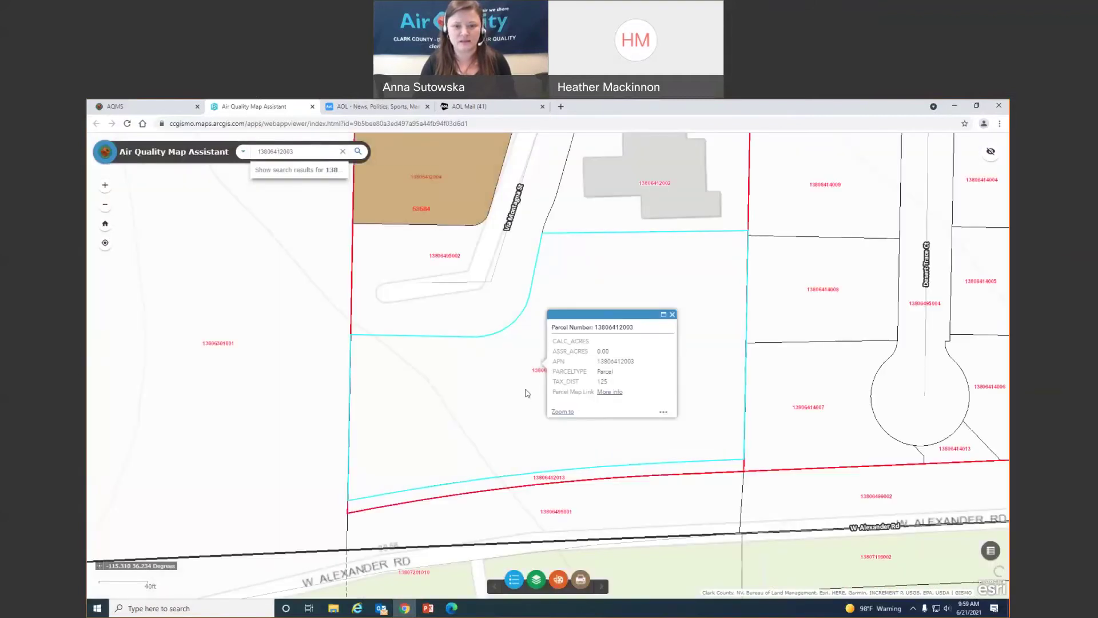
click(716, 403)
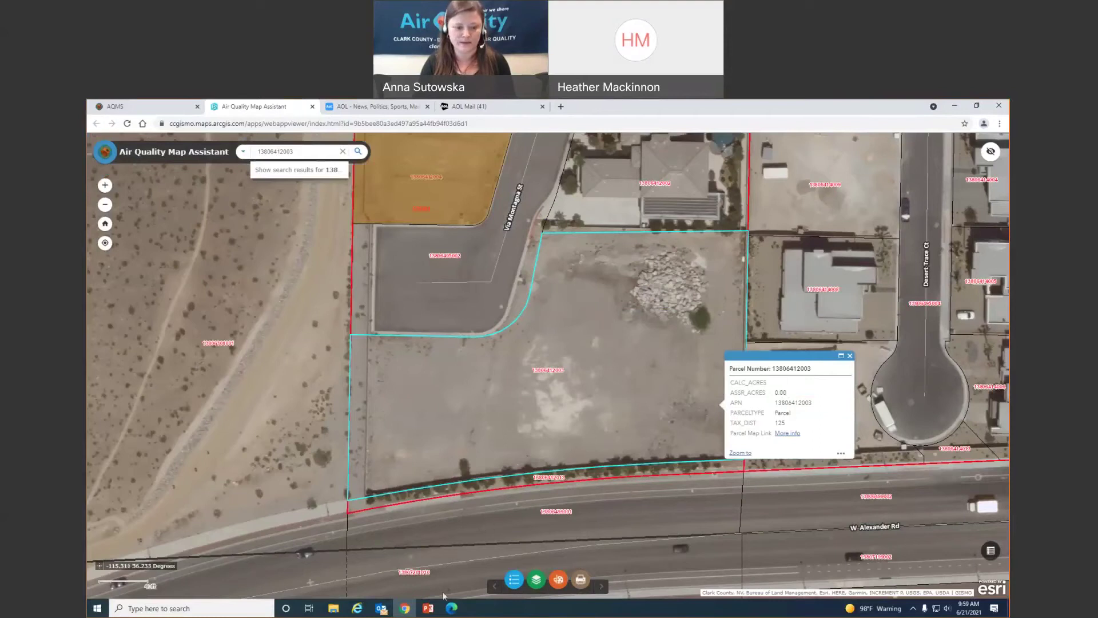
Bring up the OpenDoor 4.0 parcel viewer and select its old parcel number for replacement
click(451, 607)
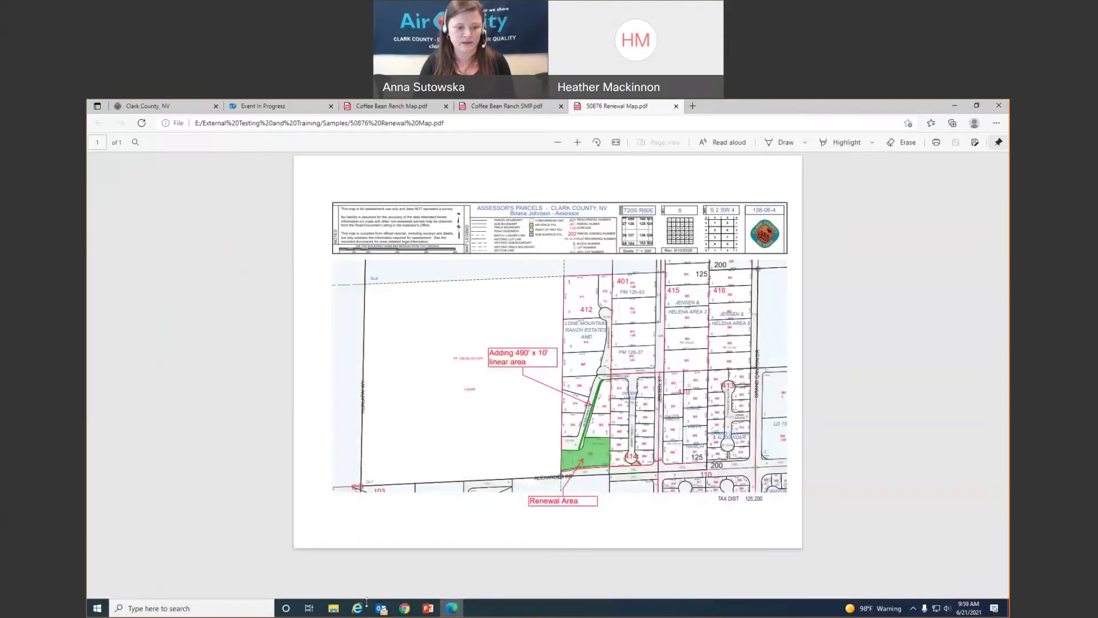
click(356, 611)
click(460, 566)
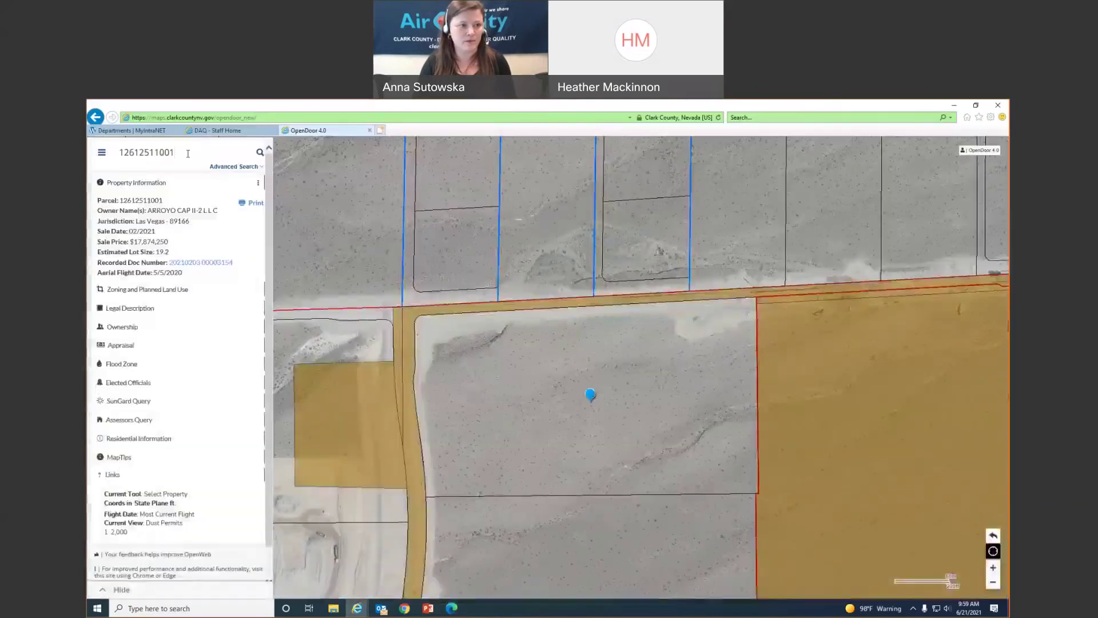
drag(188, 153, 114, 152)
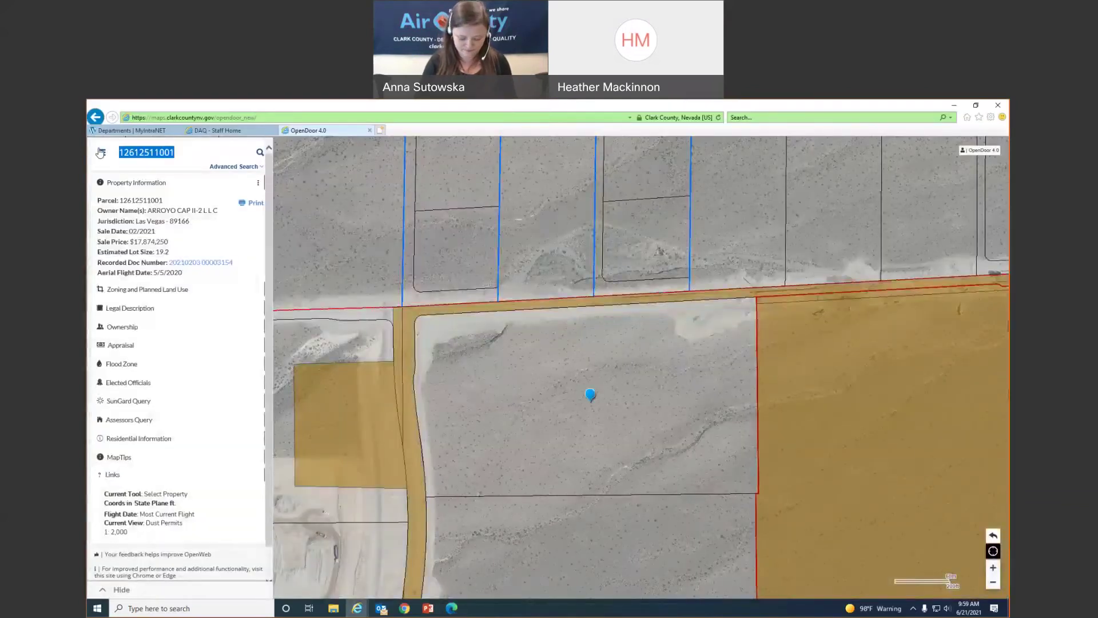
text(13806412001)
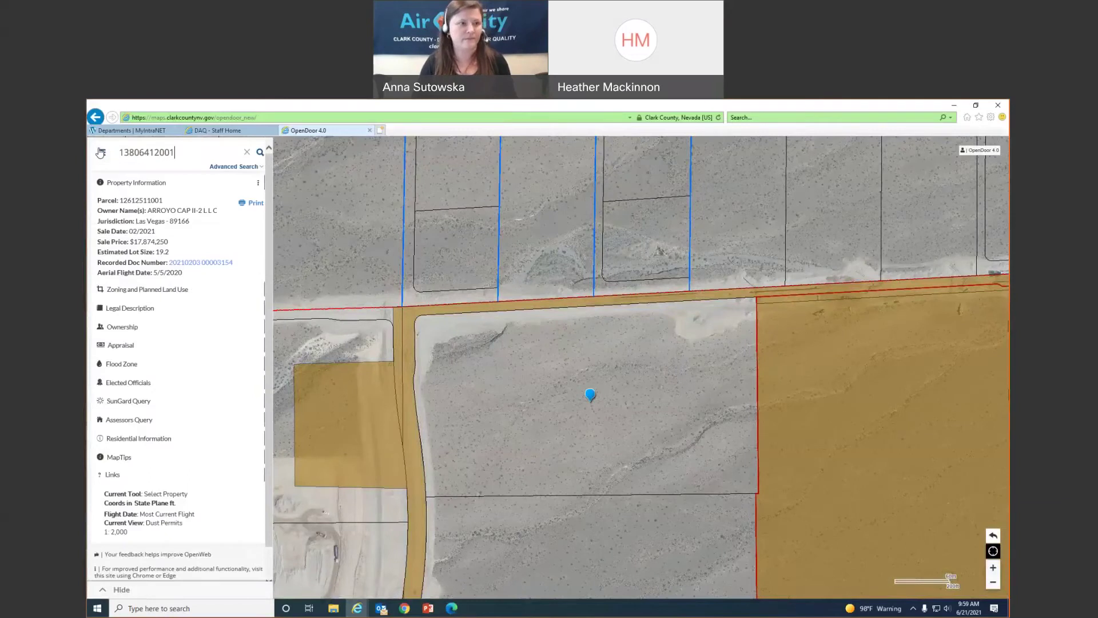
key(Return)
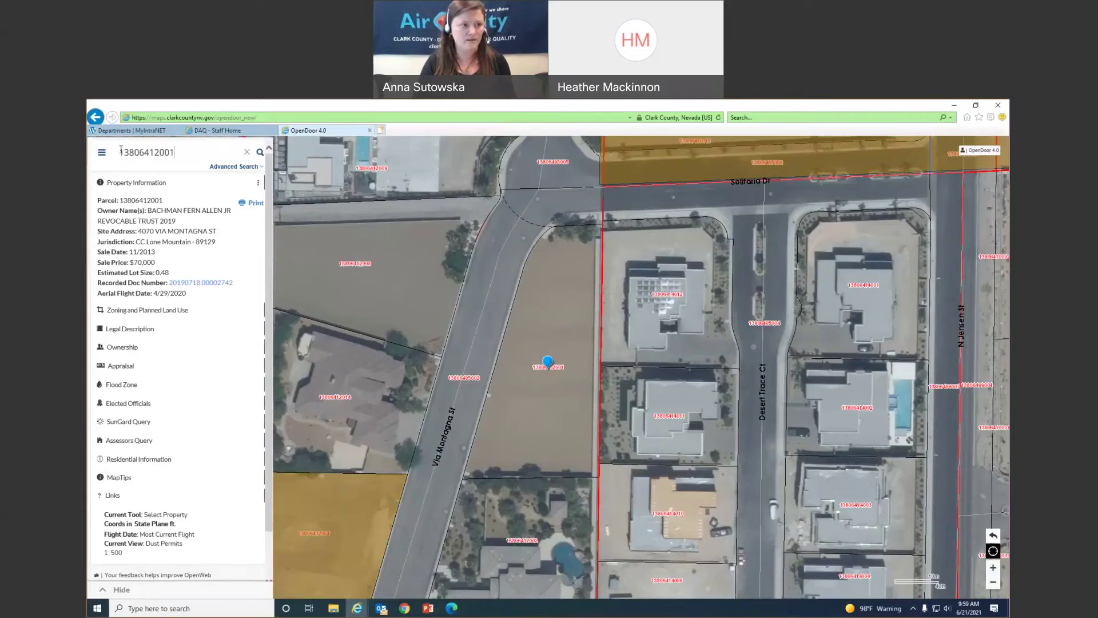
click(178, 153)
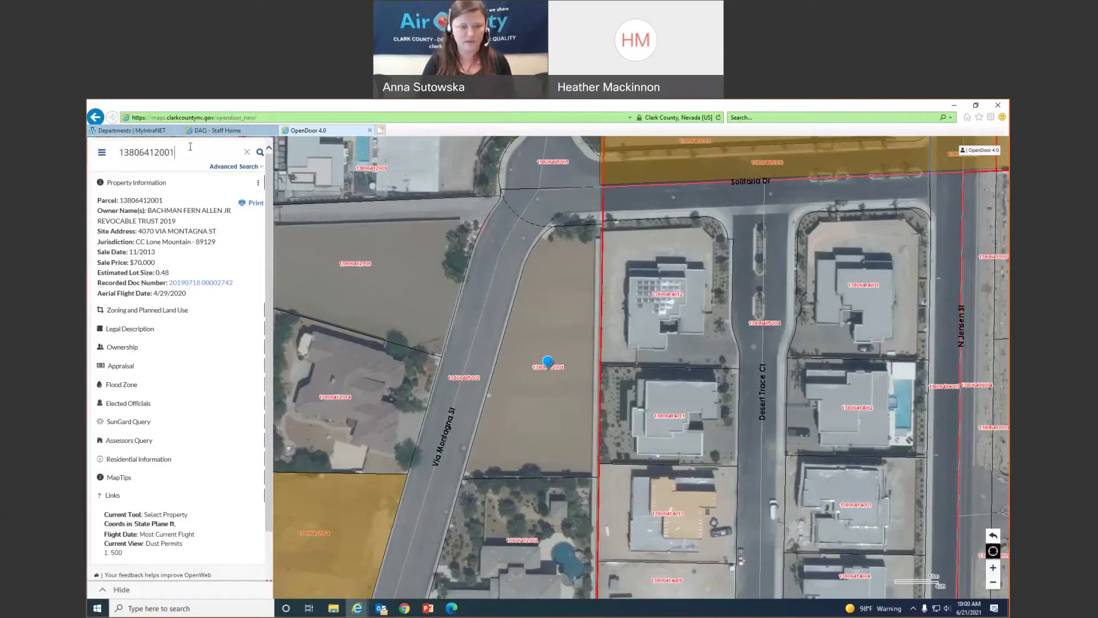
key(BackSpace)
text(3)
key(Return)
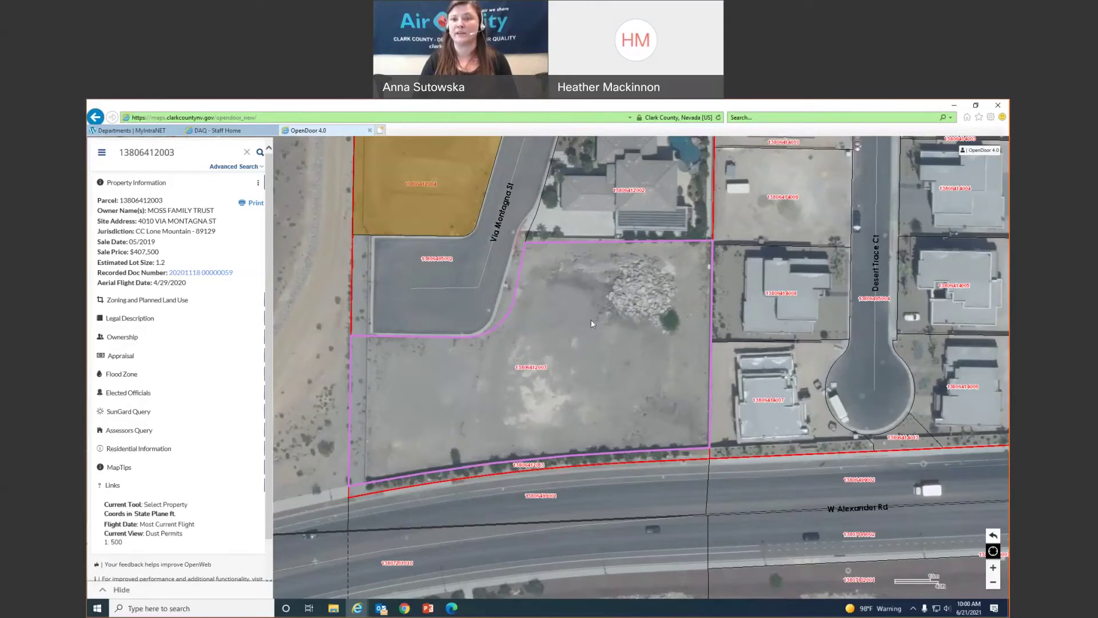
click(412, 611)
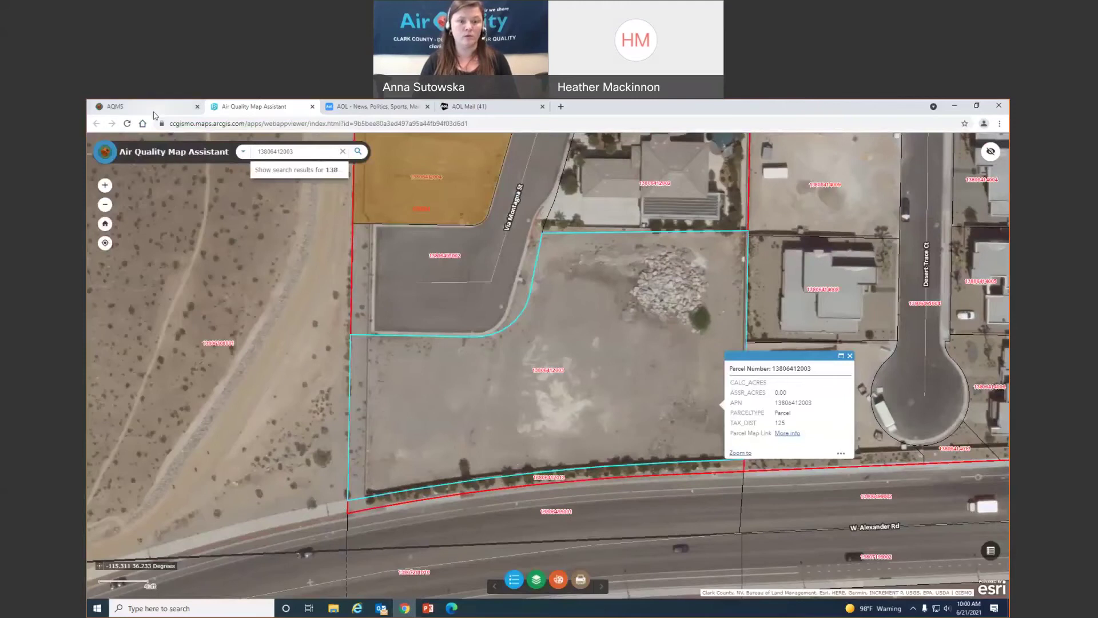
click(152, 108)
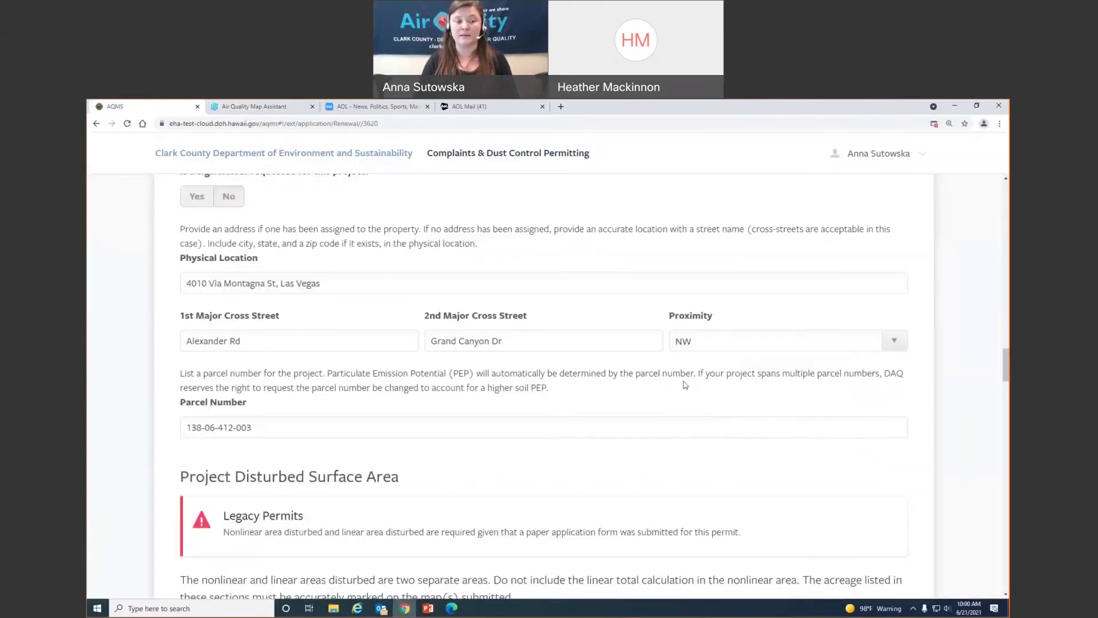
Enter 1.2 in Nonlinear Area Disturbed, giving a 1.2-acre nonlinear subtotal
scroll(756, 437, down, 7)
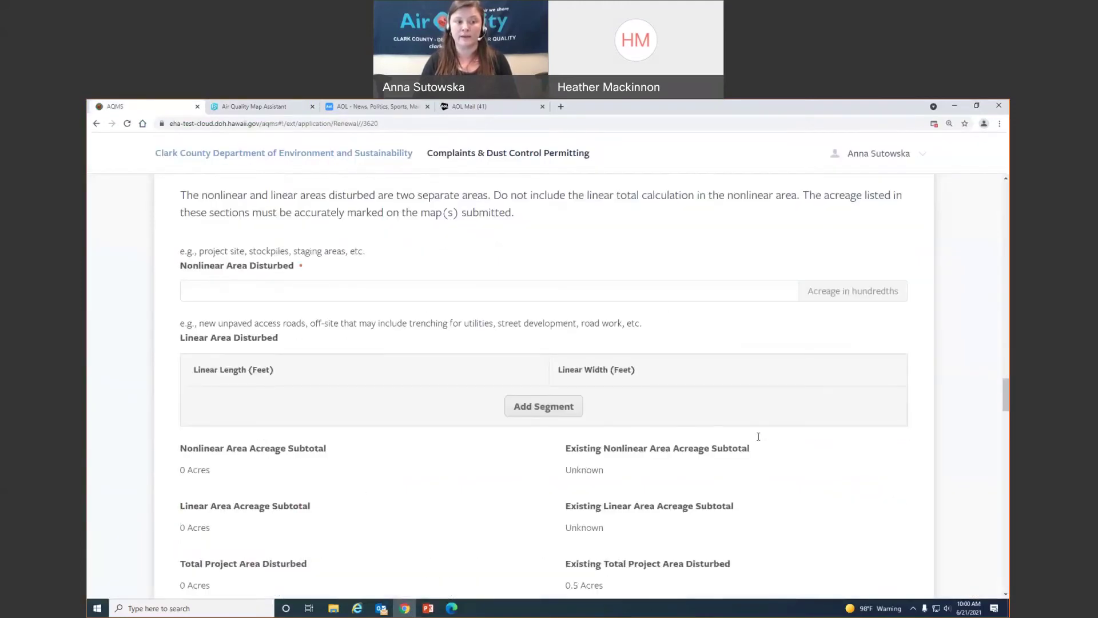
scroll(755, 437, up, 1)
click(283, 331)
text(1.2)
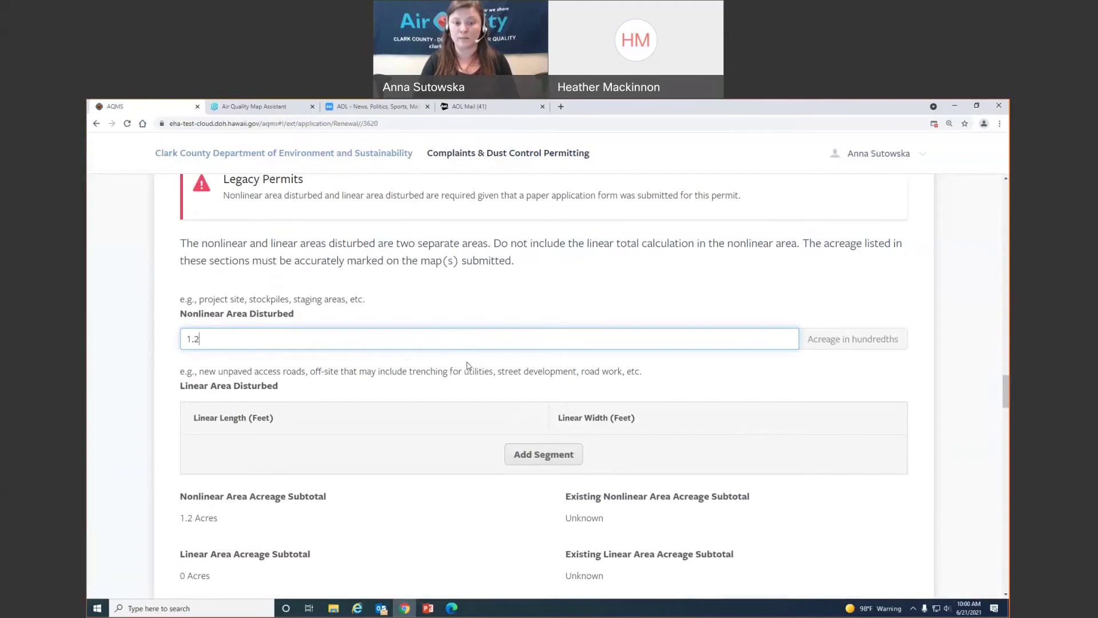
scroll(466, 366, down, 2)
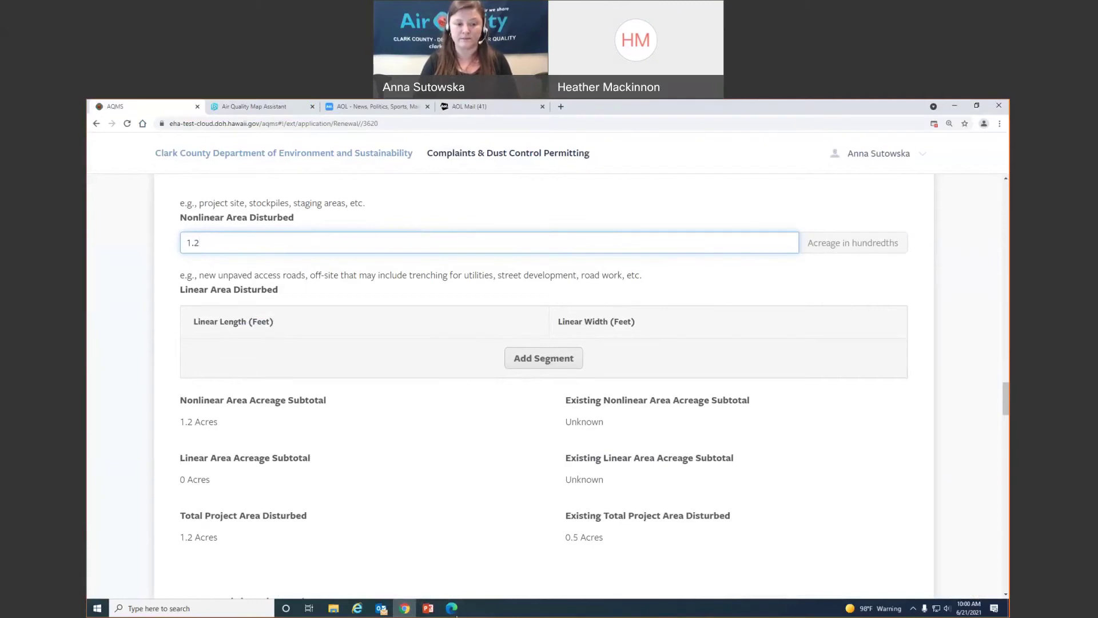
Check the linear area on the renewal map, then add a 490 by 10 foot linear segment
click(451, 608)
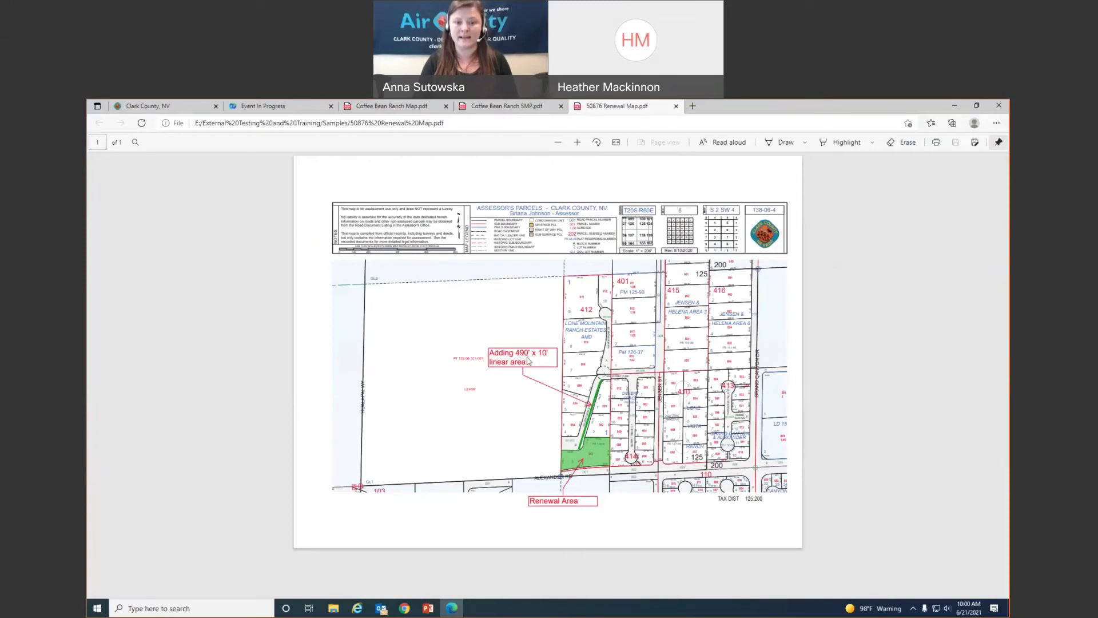
click(405, 608)
click(532, 361)
click(422, 363)
text(490)
key(Tab)
text(10)
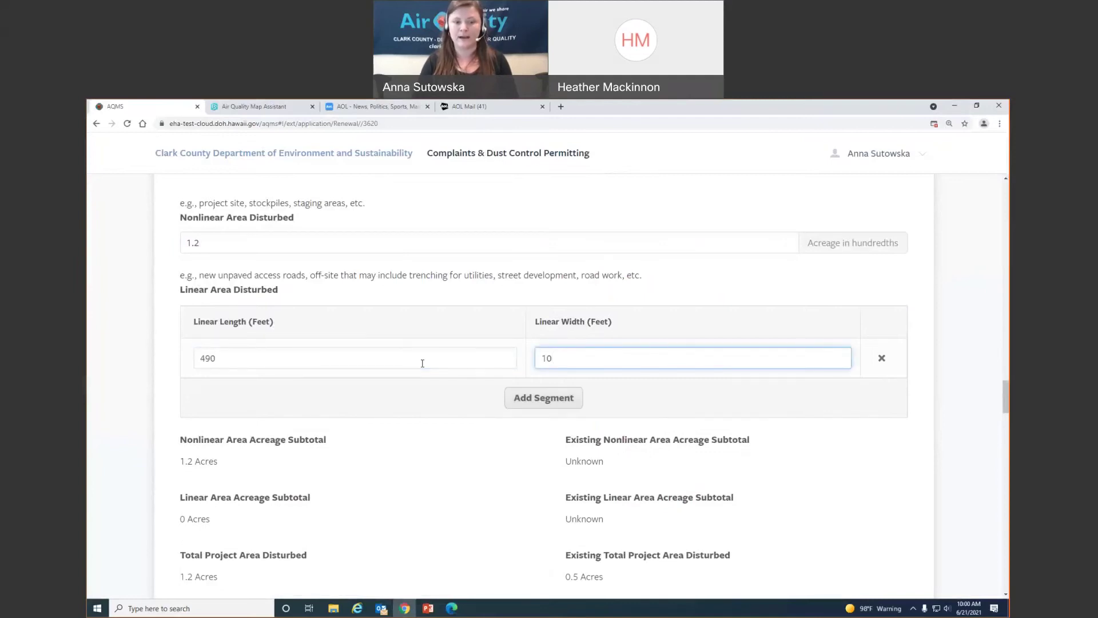
Remove the two extra empty segment rows so the total disturbed area reads 1.31 acres
click(544, 399)
click(552, 438)
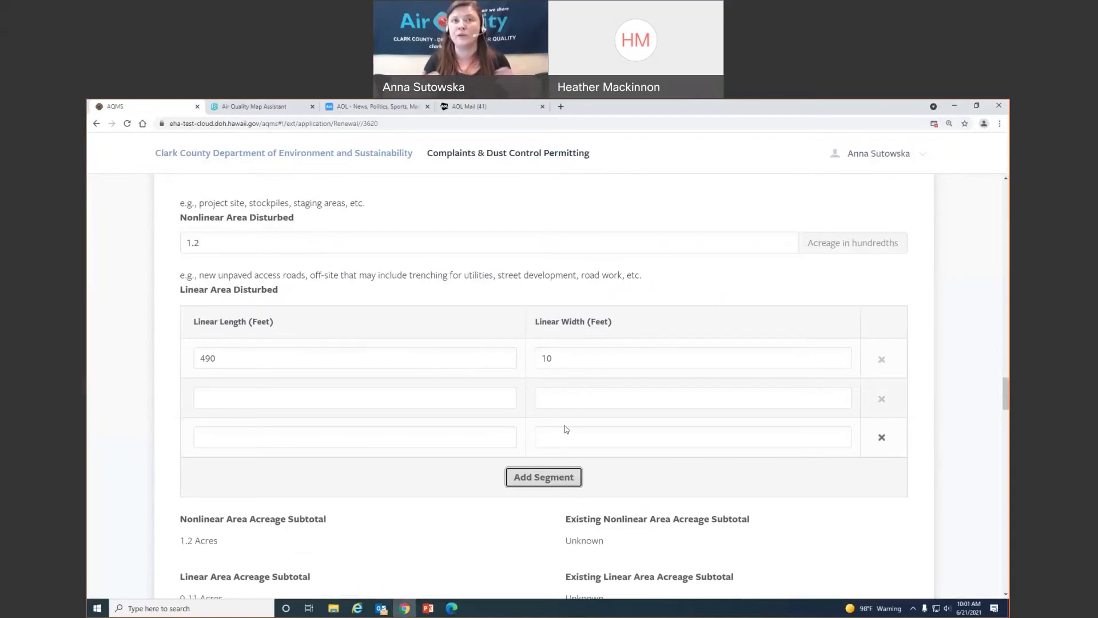
click(881, 436)
click(881, 398)
scroll(719, 445, down, 2)
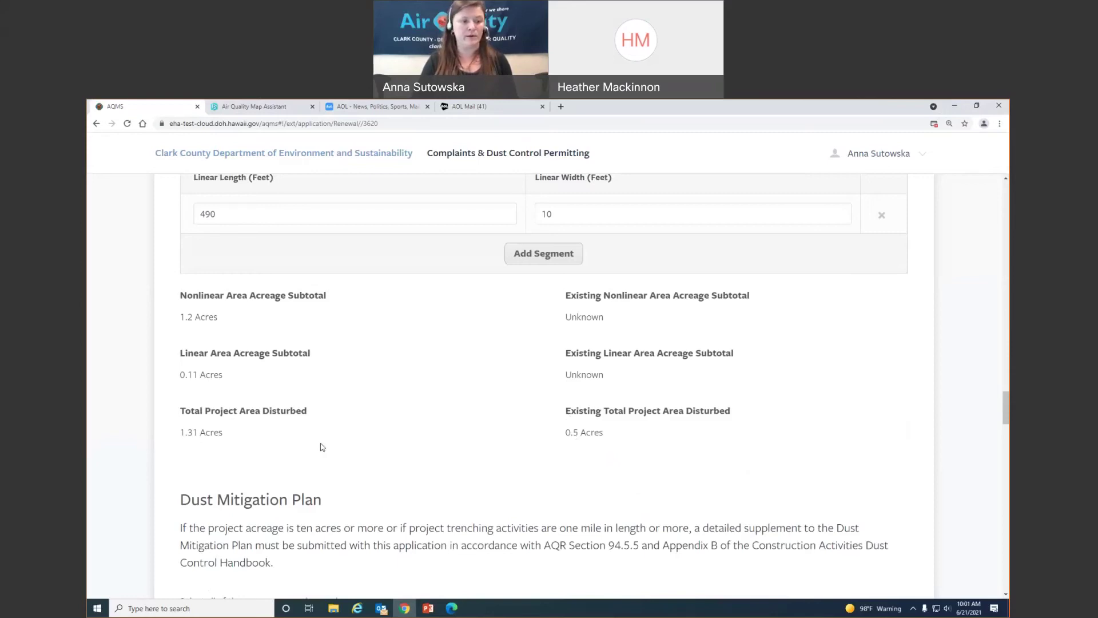
Choose Hydrant with Jones Valve as water source and Water Trucks/Pulls as application method
scroll(351, 428, down, 3)
scroll(351, 426, down, 2)
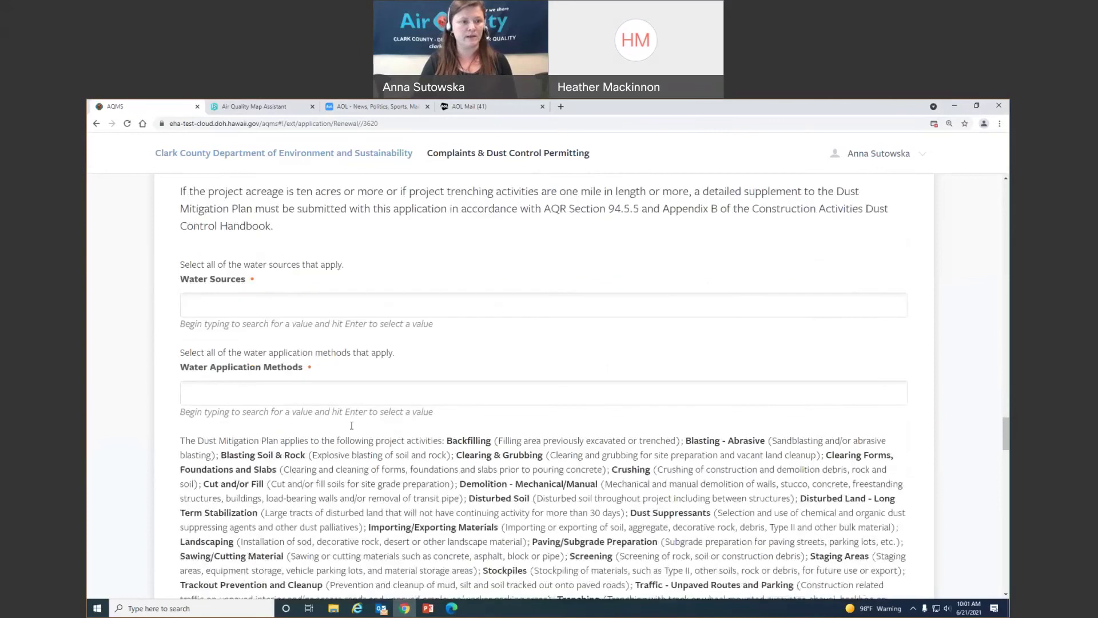
scroll(356, 431, up, 1)
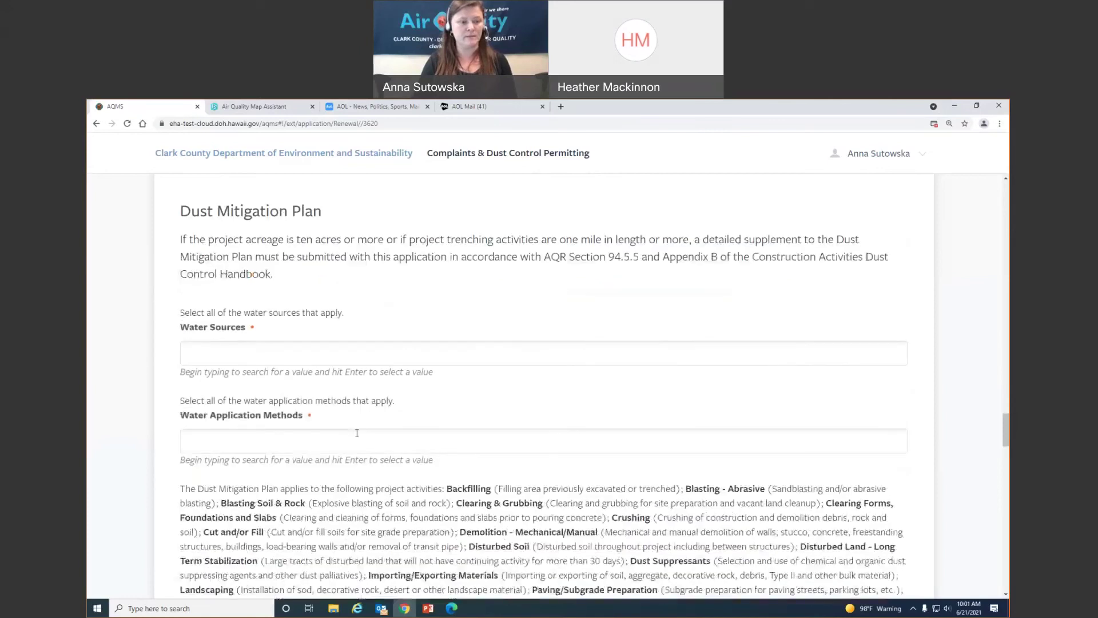
click(352, 358)
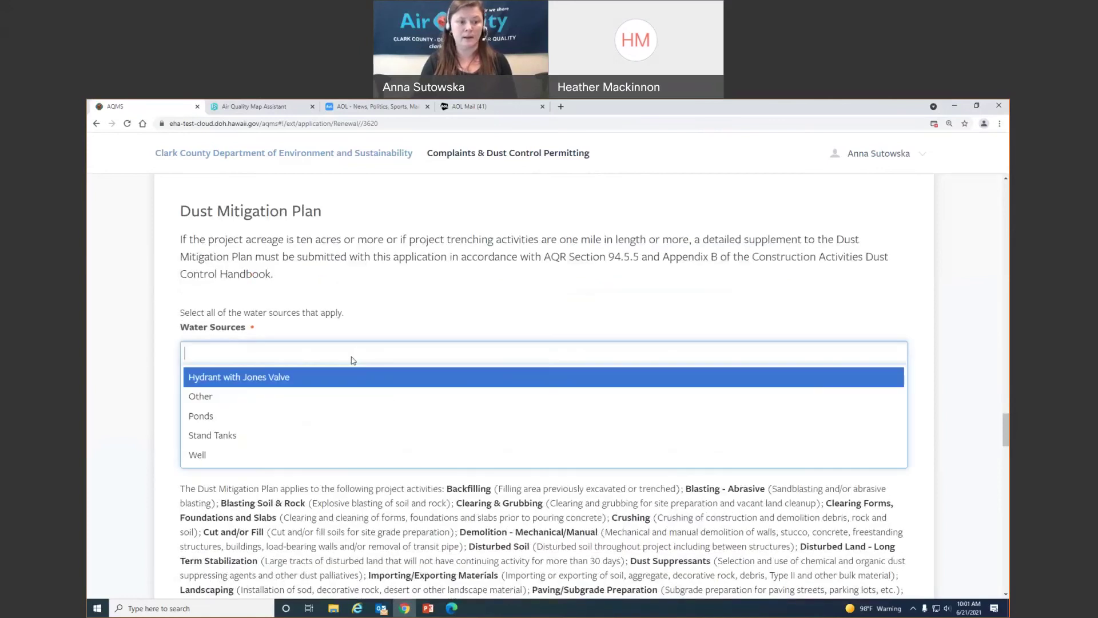
click(307, 377)
click(430, 440)
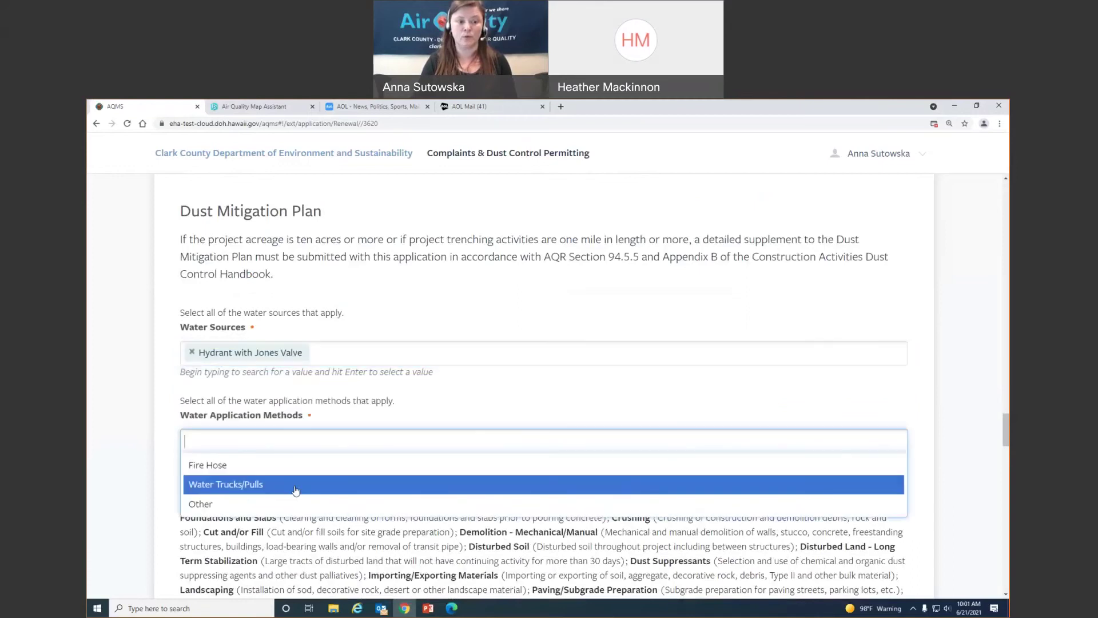
click(430, 483)
scroll(430, 401, down, 1)
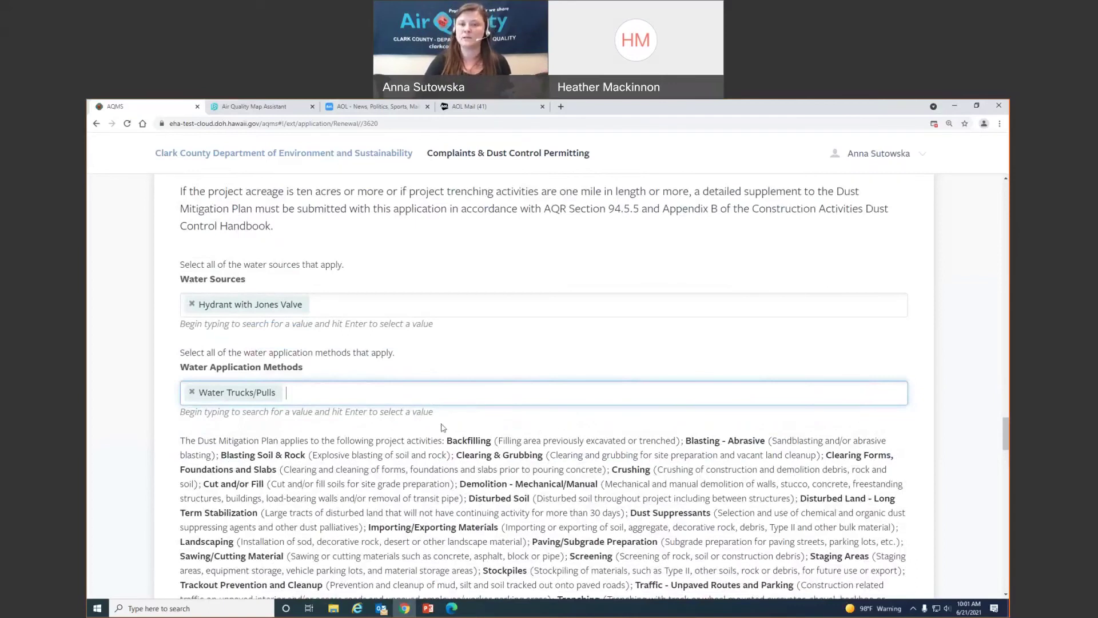
scroll(504, 446, down, 5)
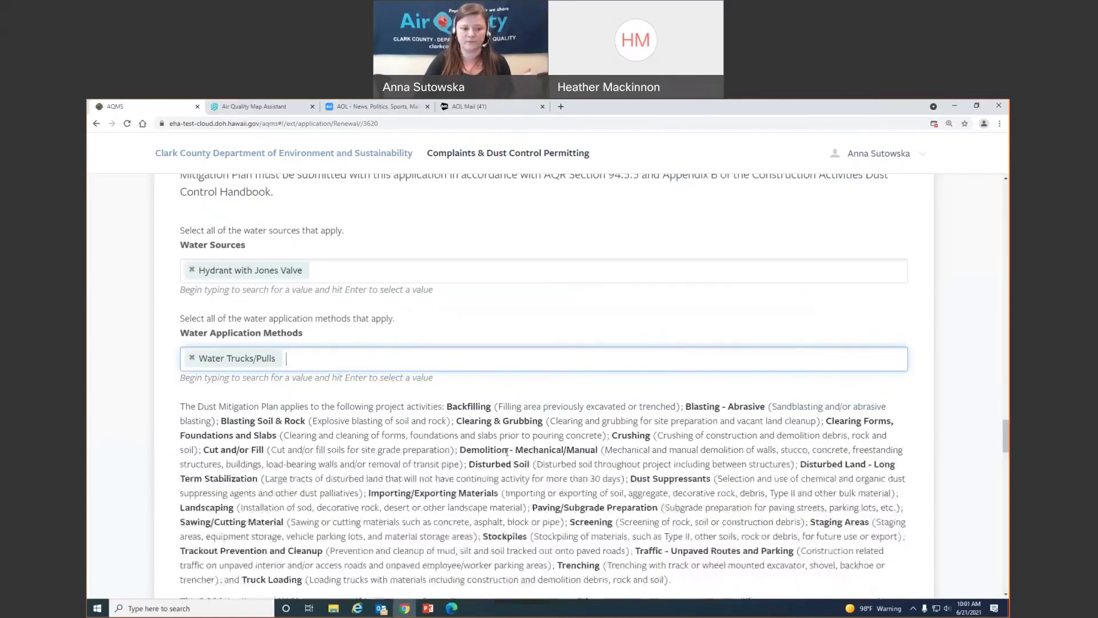
scroll(510, 452, down, 3)
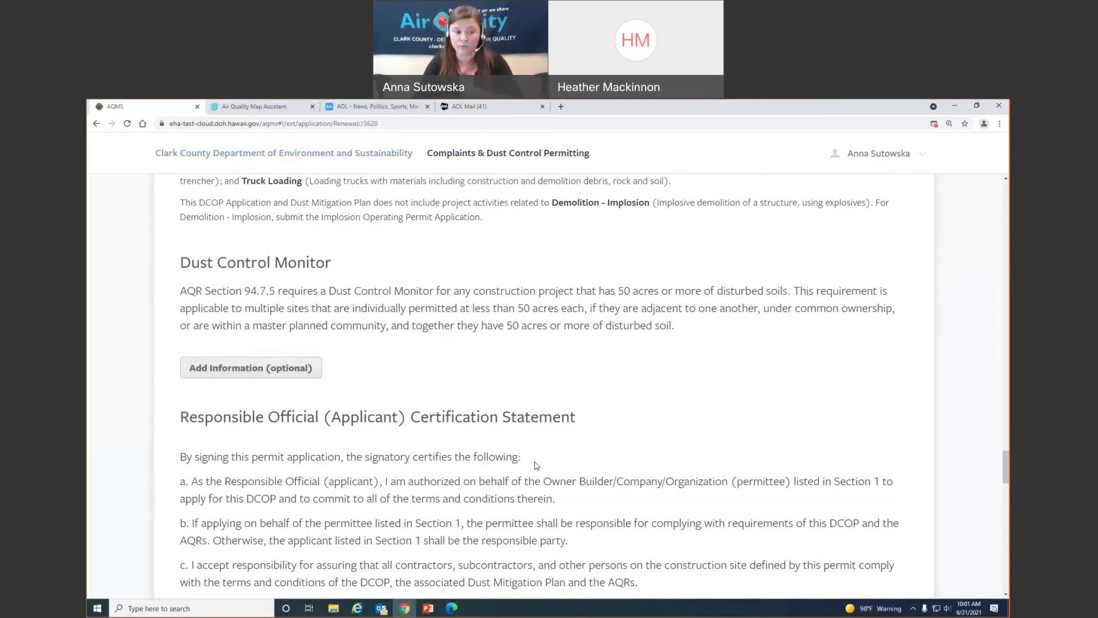
Expand and then collapse the optional Dust Control Monitor fields
click(274, 368)
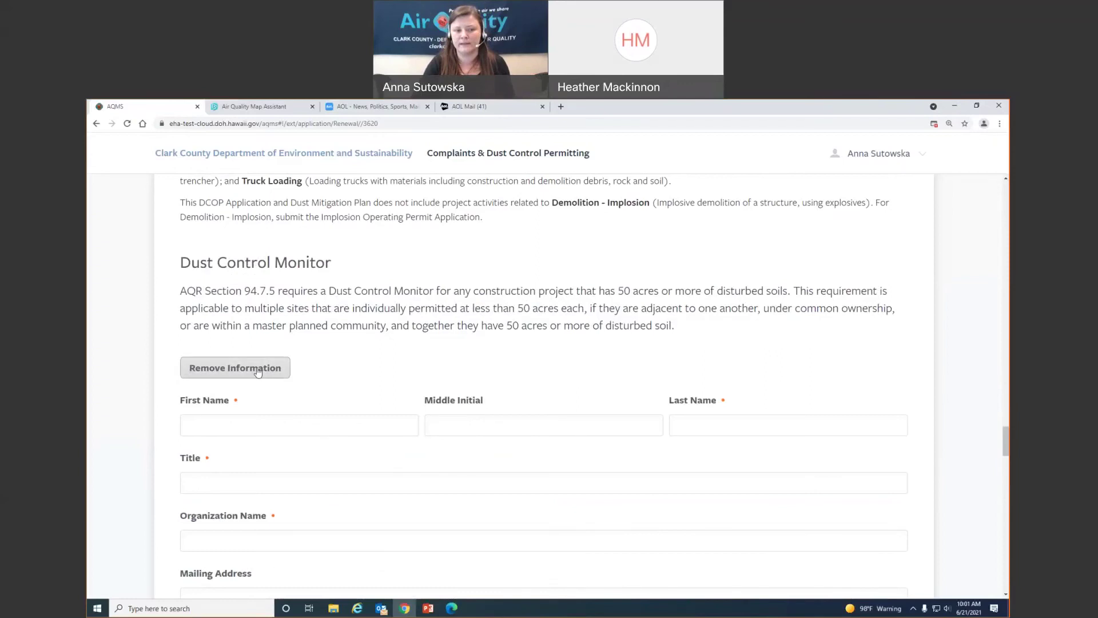
click(258, 368)
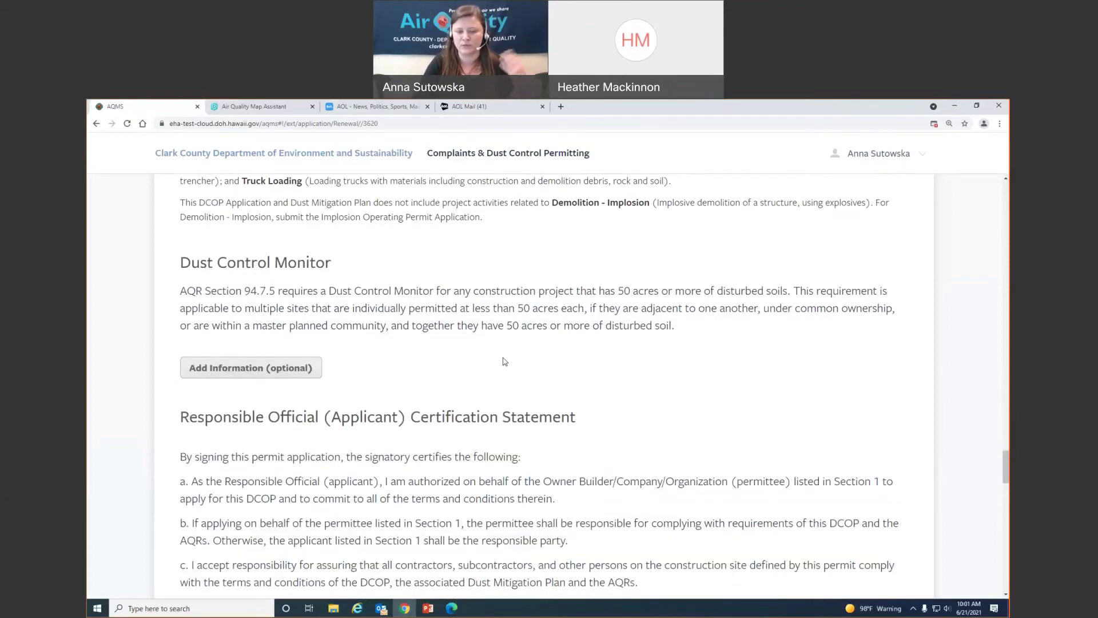
scroll(509, 357, down, 4)
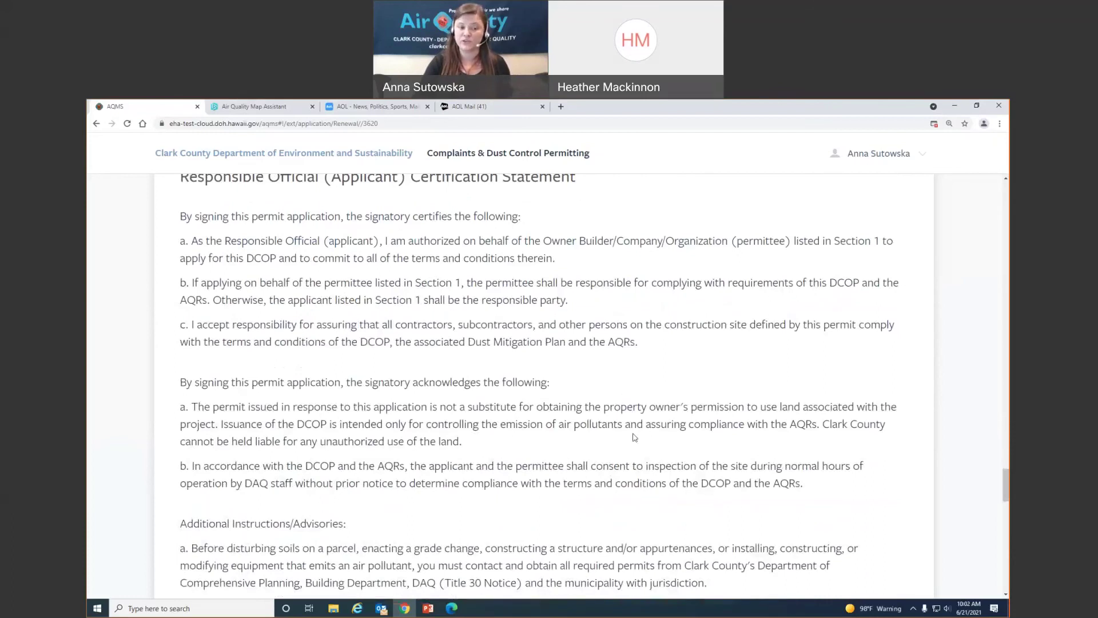
Check the Account Owner, Authority, Electronic Signature and Application Review acknowledgement boxes
scroll(634, 438, down, 6)
scroll(633, 438, down, 5)
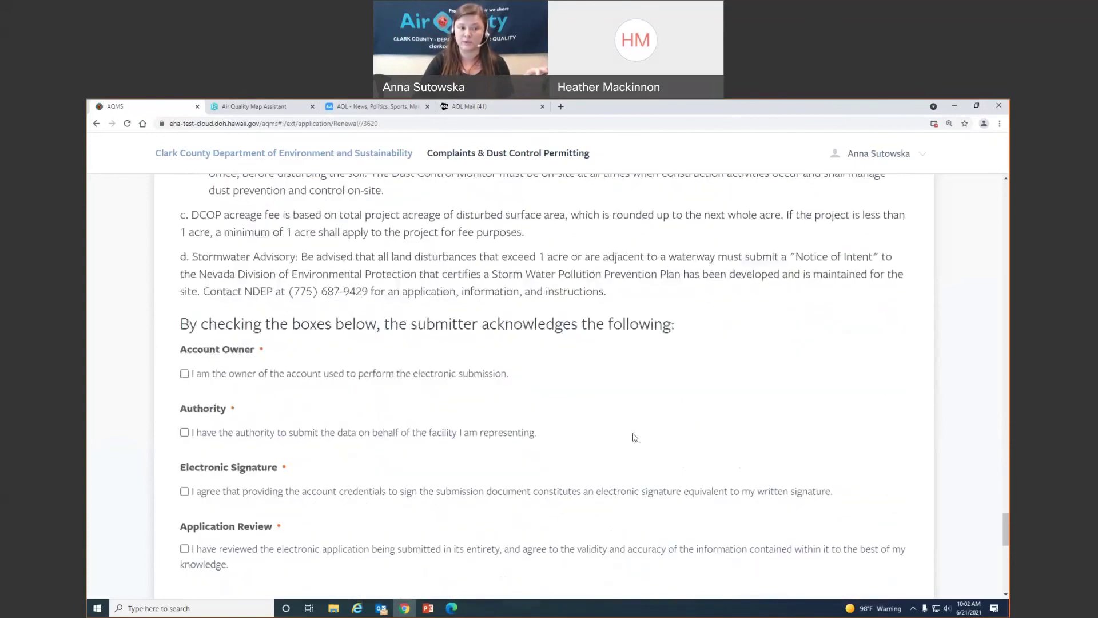
click(184, 278)
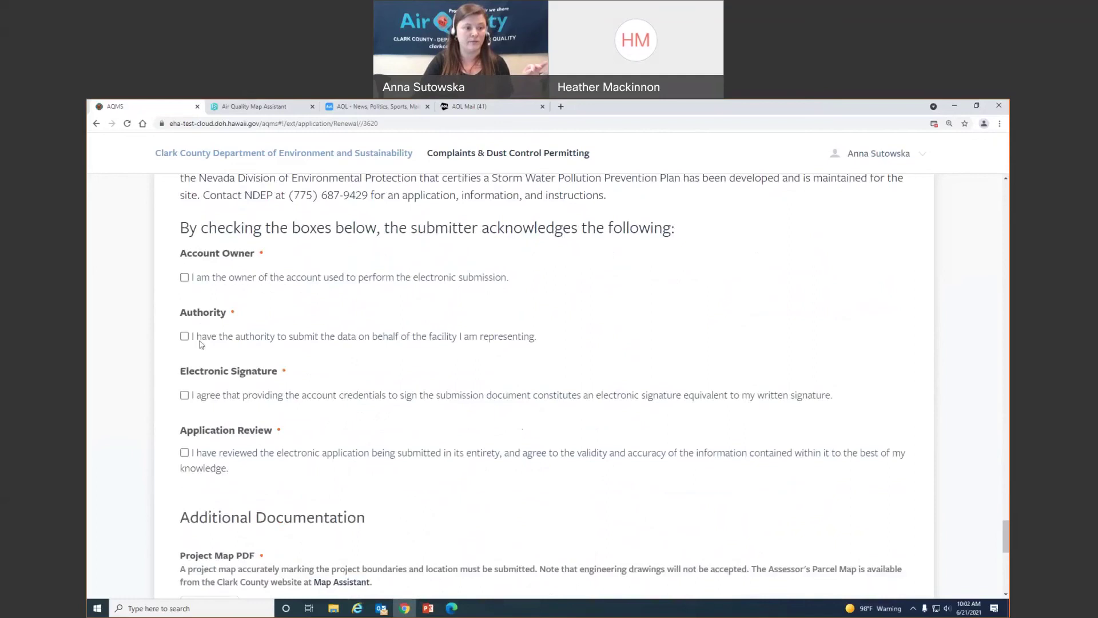
click(185, 336)
click(183, 394)
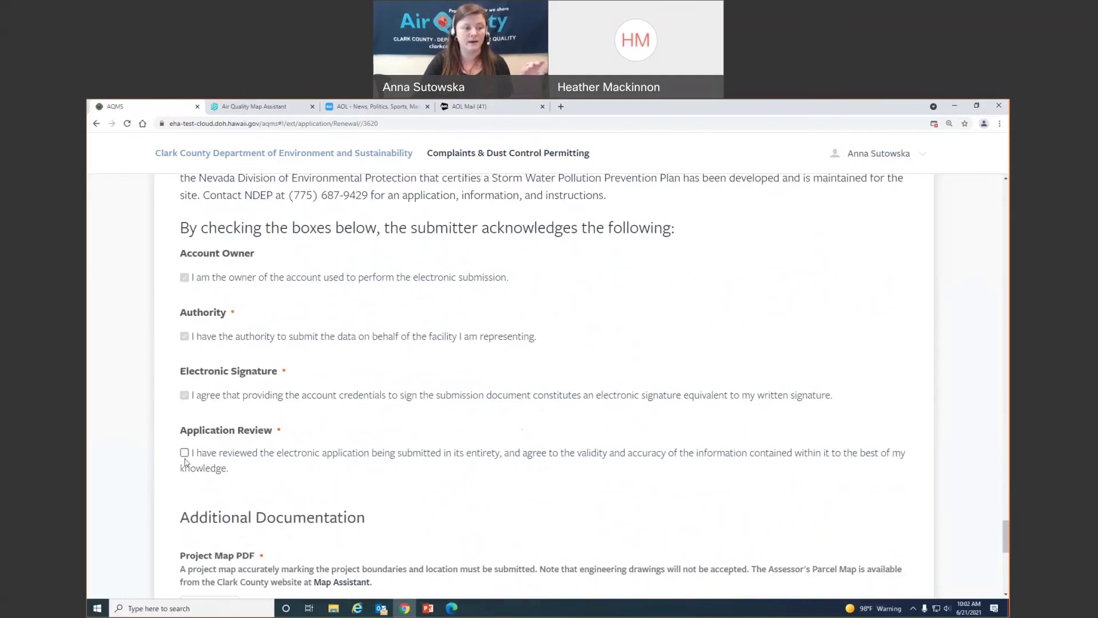
click(184, 452)
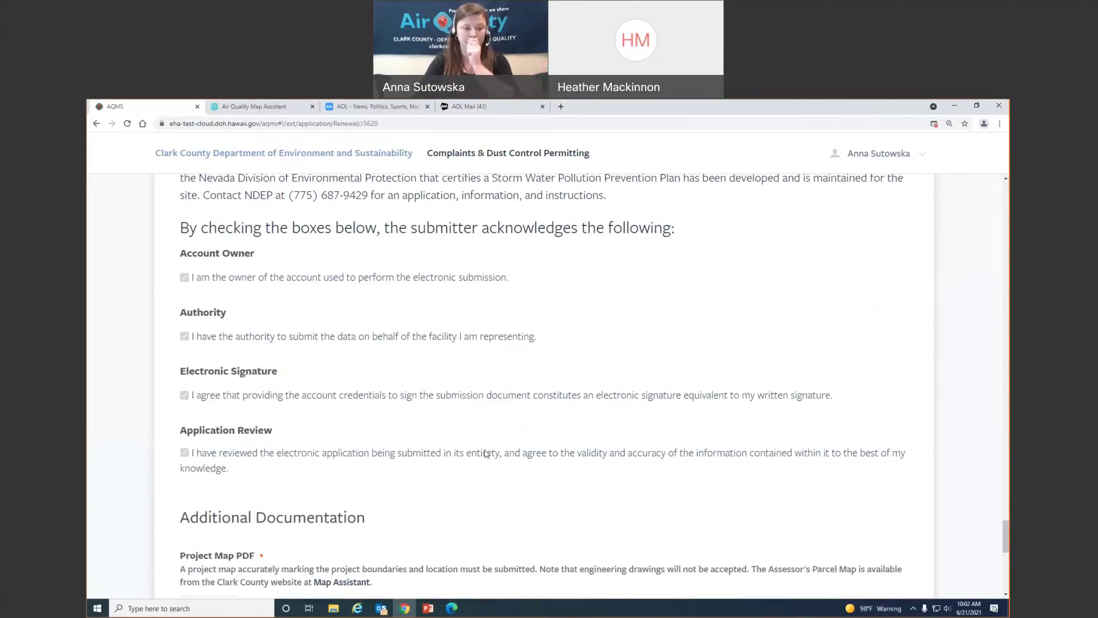
scroll(484, 454, down, 3)
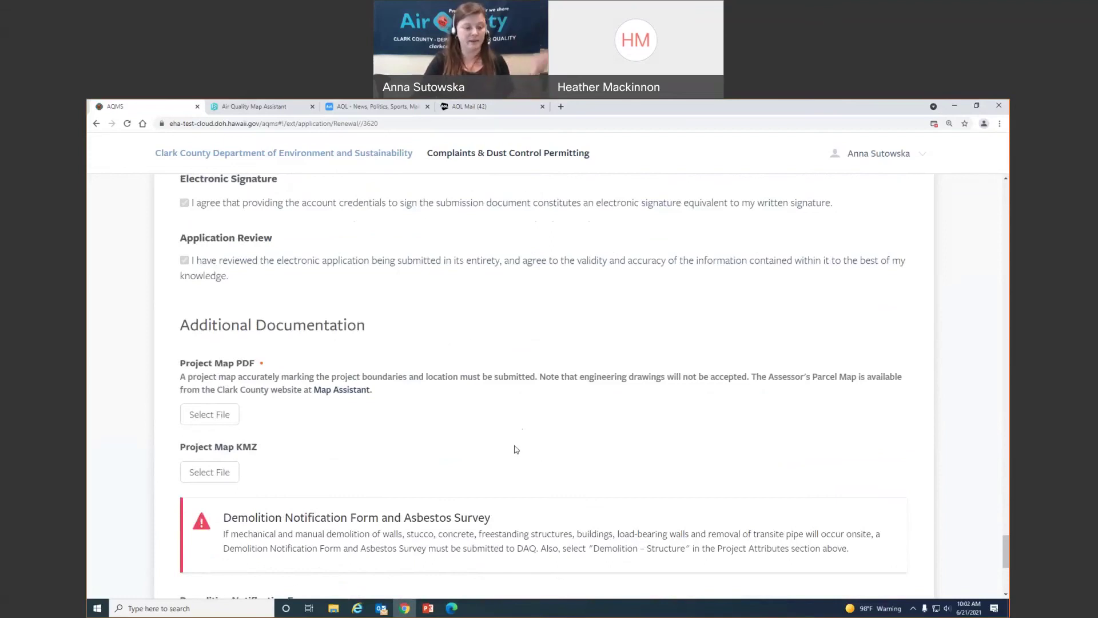
Attach the file 50876 Renewal Map.pdf under Project Map PDF
scroll(522, 446, down, 1)
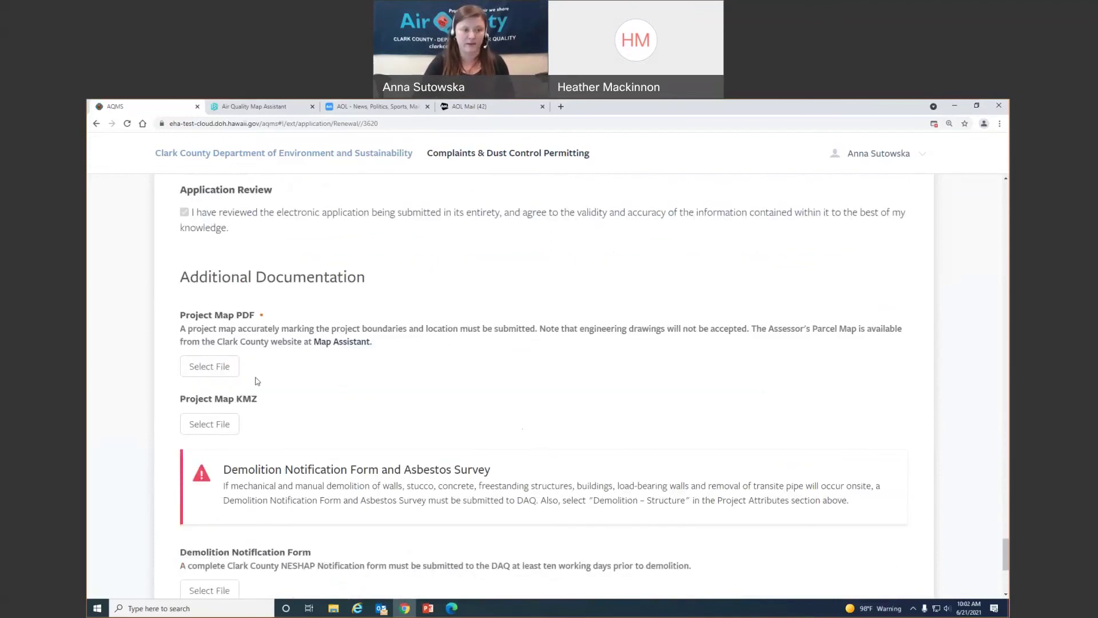
click(238, 367)
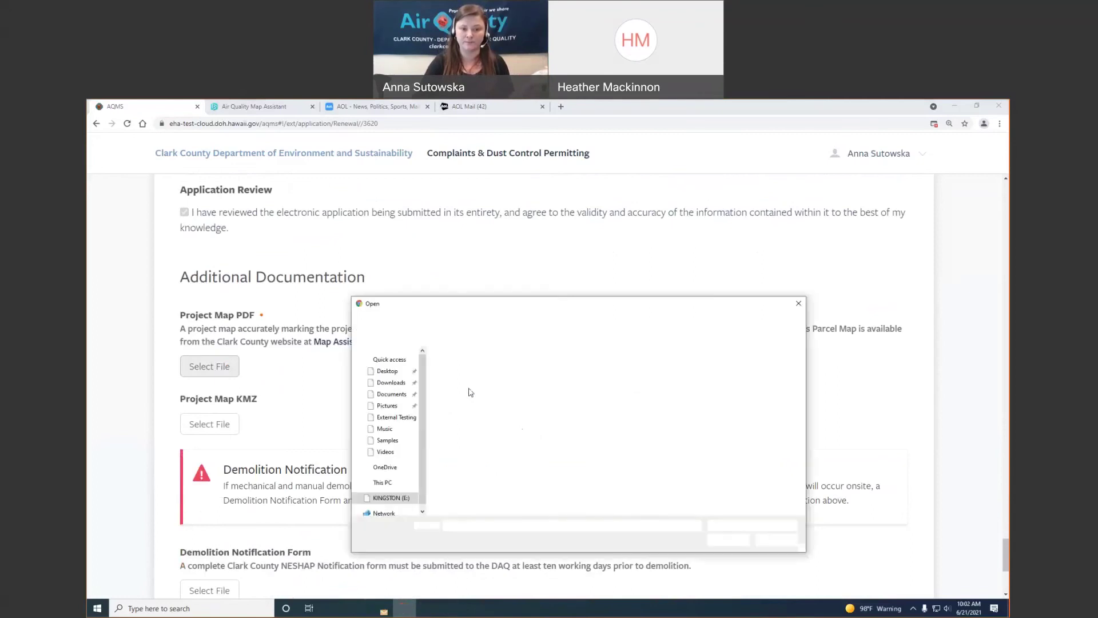
click(495, 367)
double_click(497, 366)
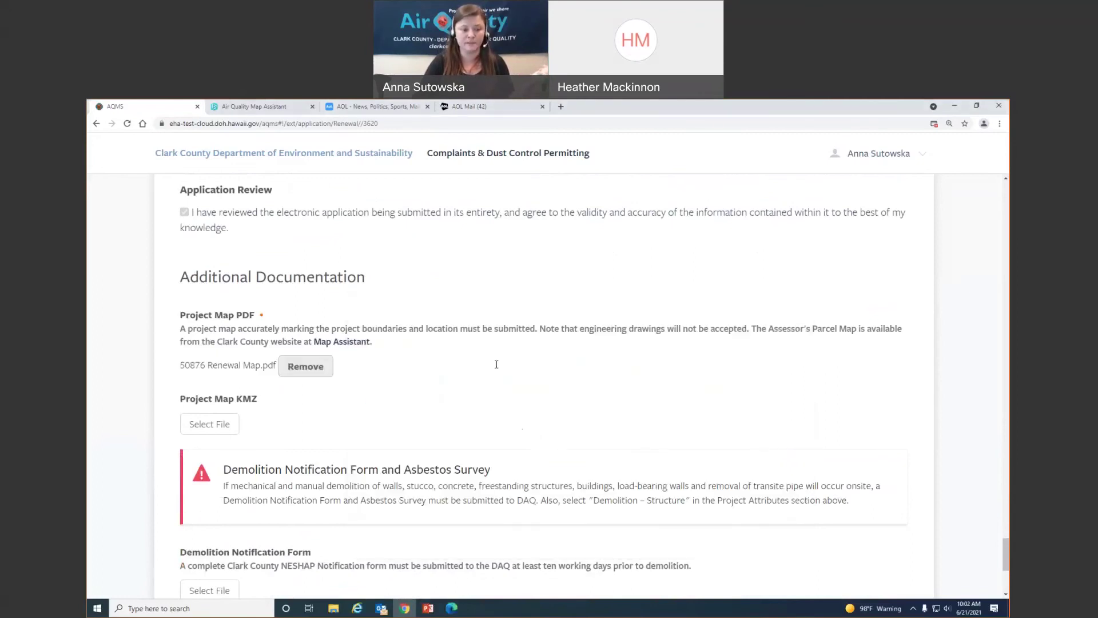
scroll(497, 365, down, 5)
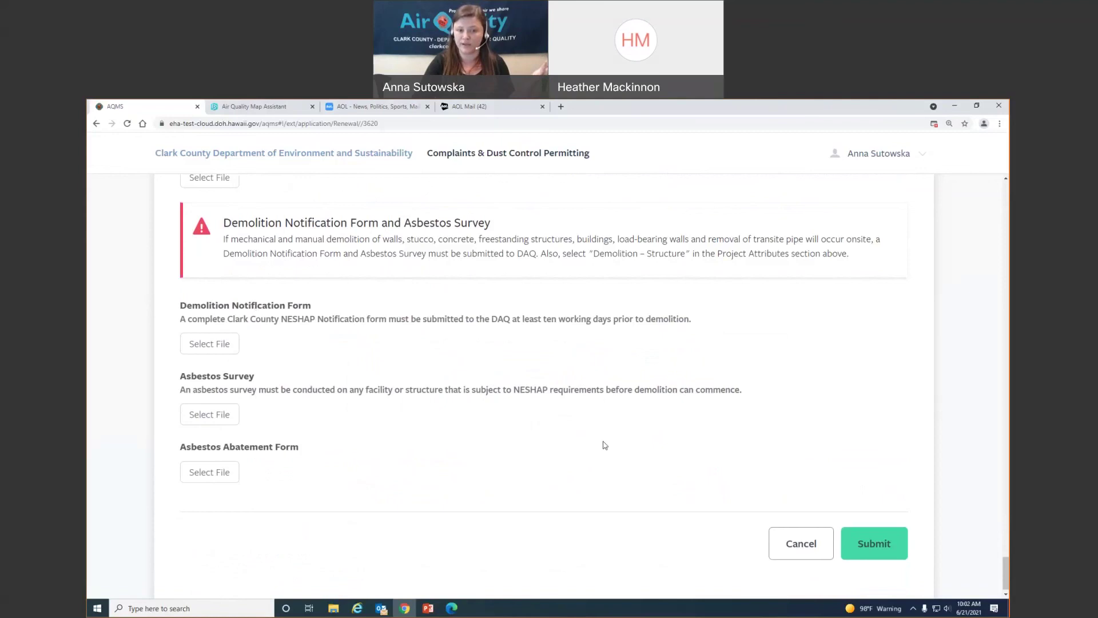
scroll(605, 445, up, 4)
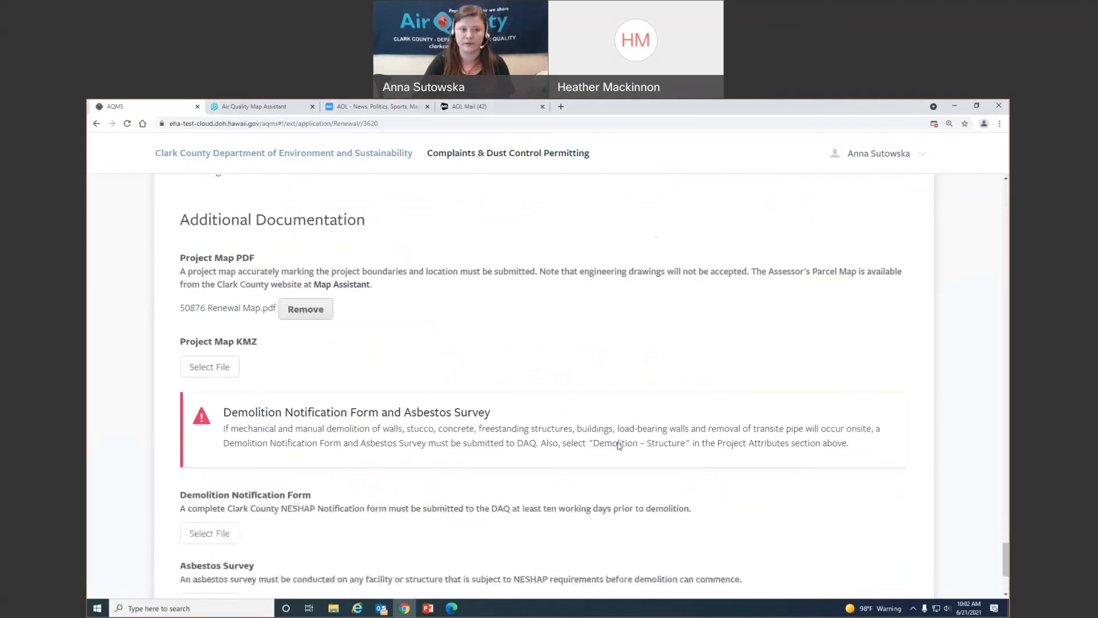
scroll(801, 514, down, 4)
Submit the renewal application and browse the Permits list
click(883, 538)
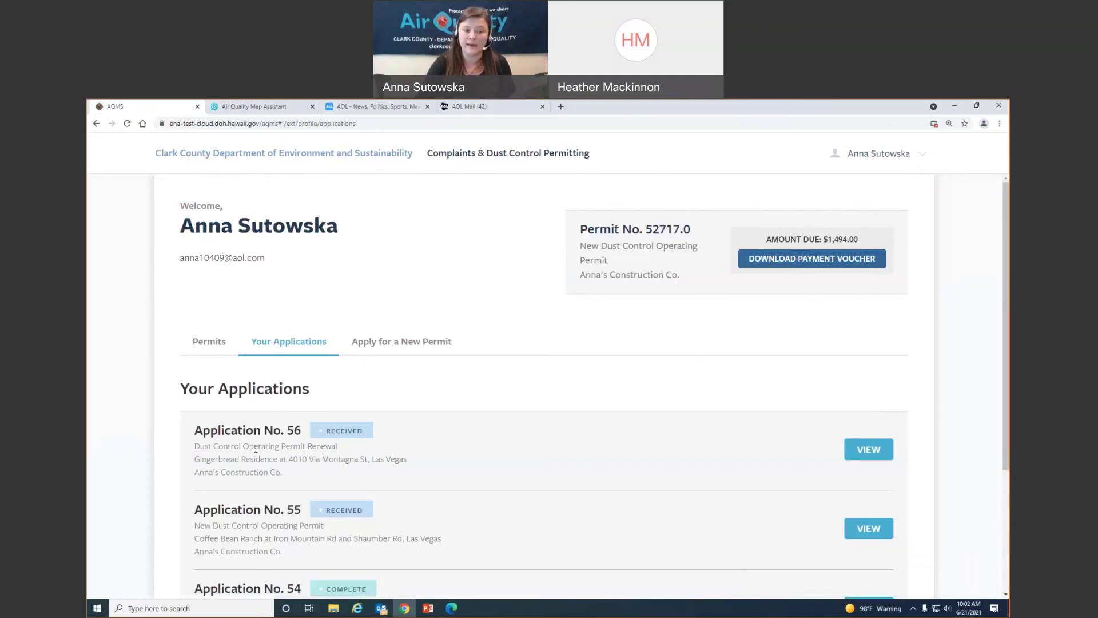
click(209, 342)
scroll(552, 389, down, 5)
scroll(554, 395, down, 3)
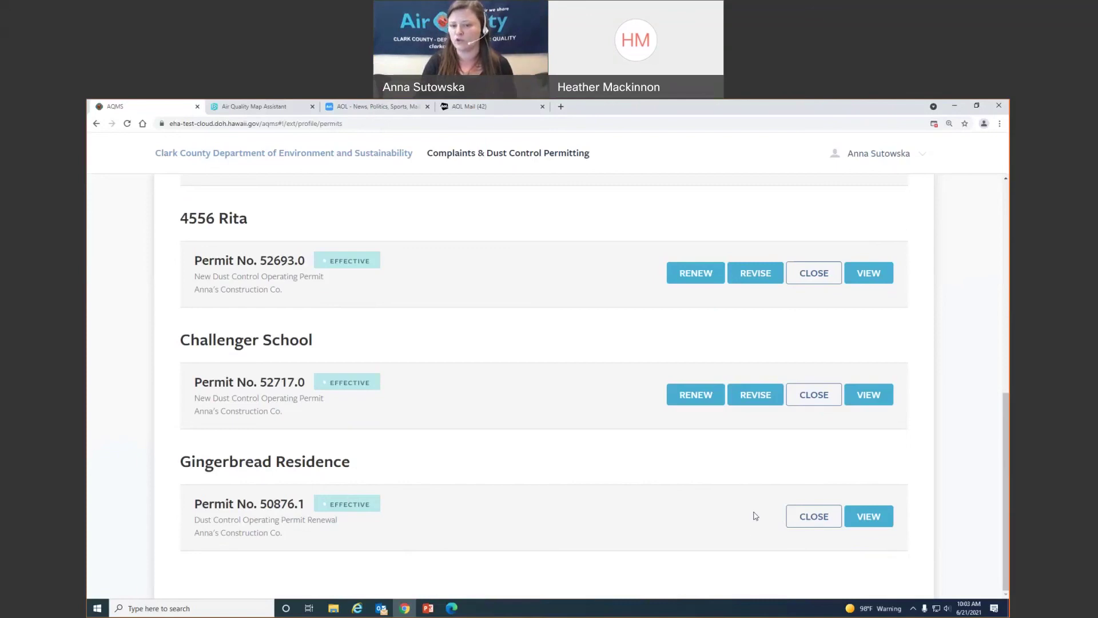
scroll(710, 498, up, 4)
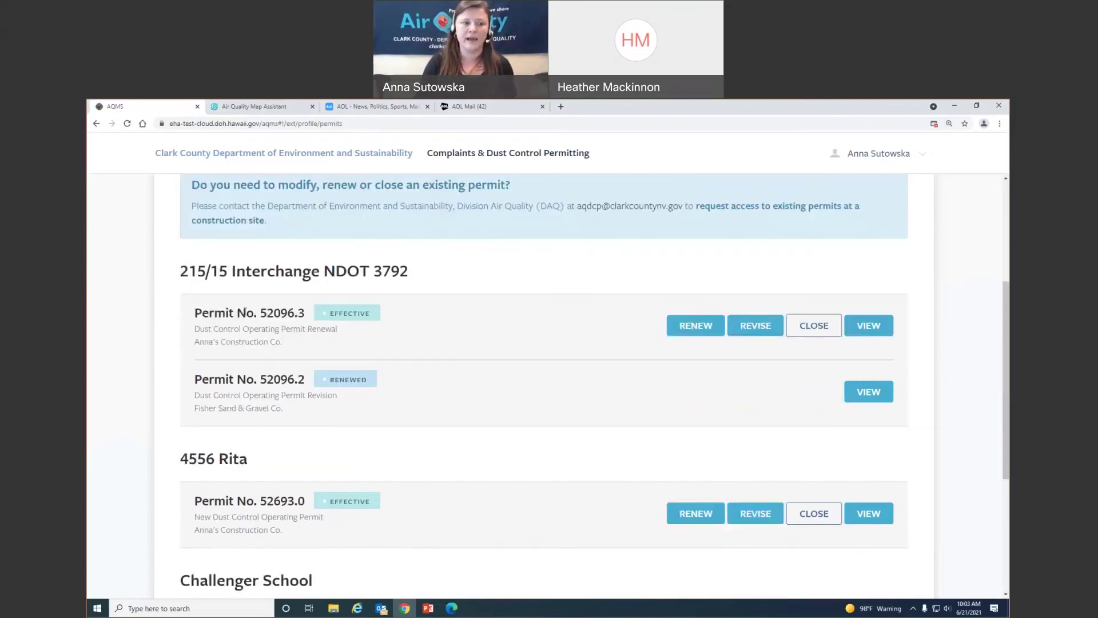
scroll(246, 311, up, 3)
Confirm Application No. 56 shows as Received, then return to the Permits list
click(307, 324)
scroll(315, 357, down, 1)
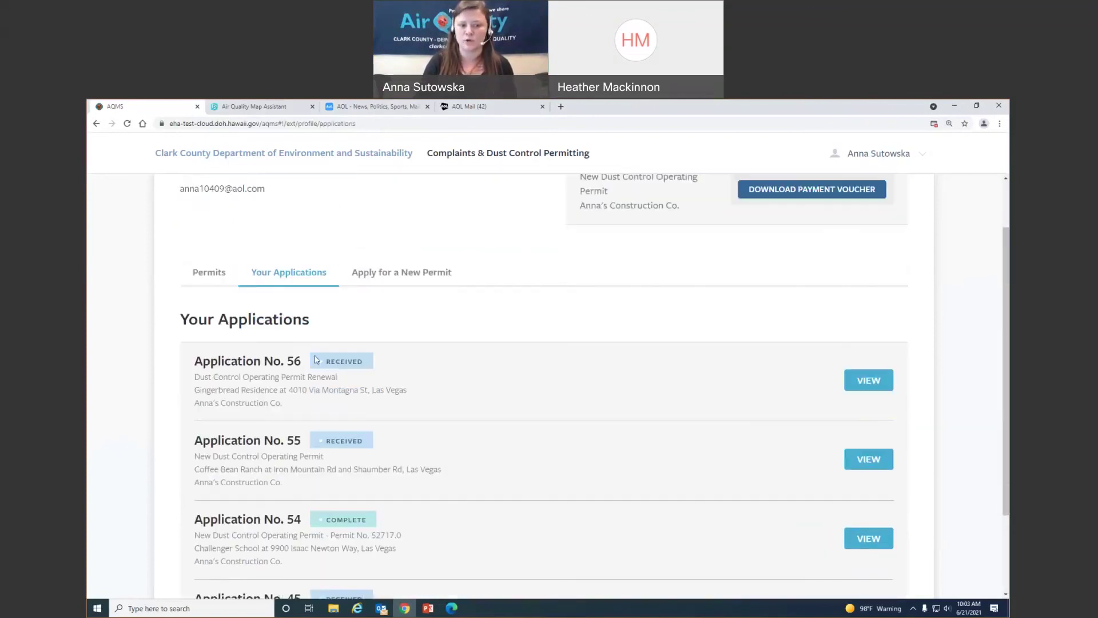
scroll(240, 346, up, 1)
click(220, 342)
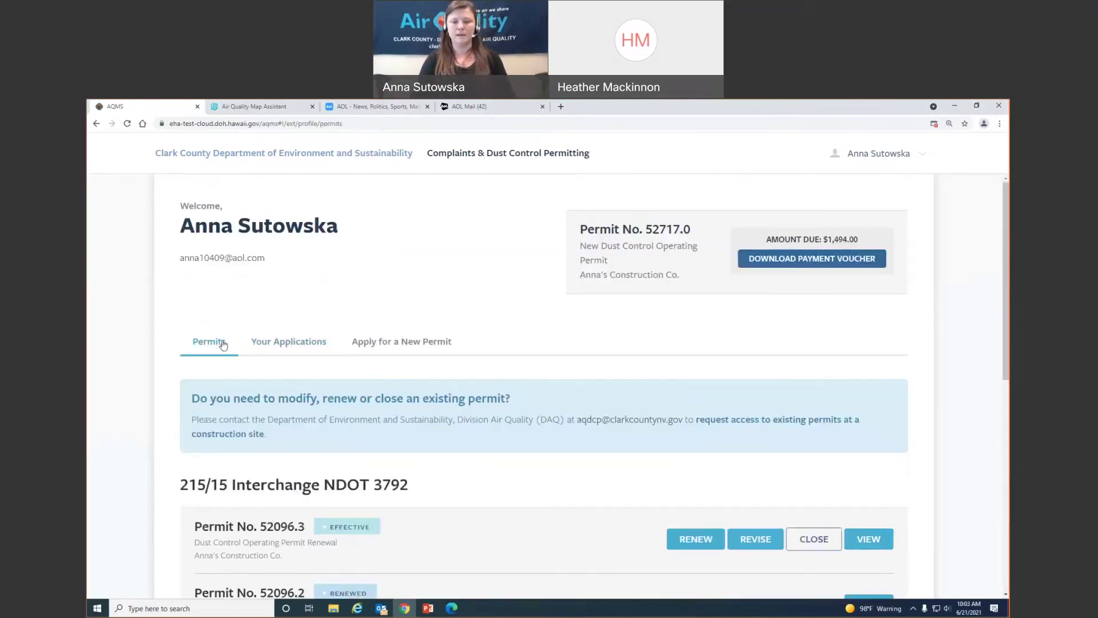